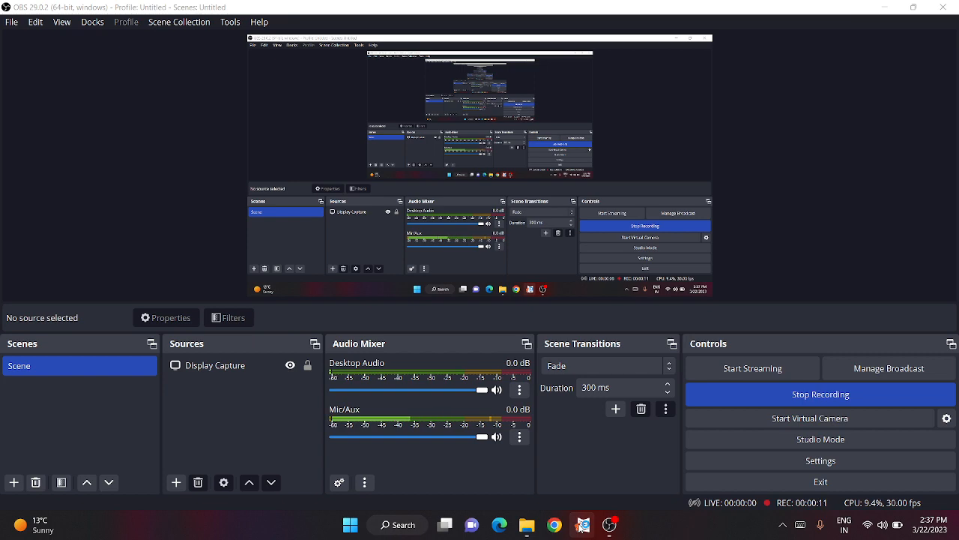
Switch to the Udaan Editing Tool, reset the user role and load the Corrector role.
left_click(583, 524)
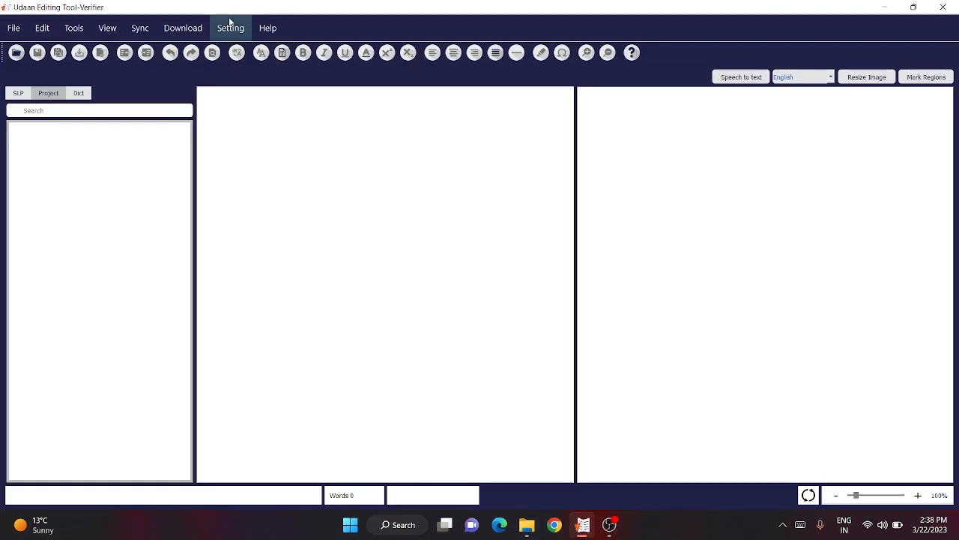
left_click(231, 23)
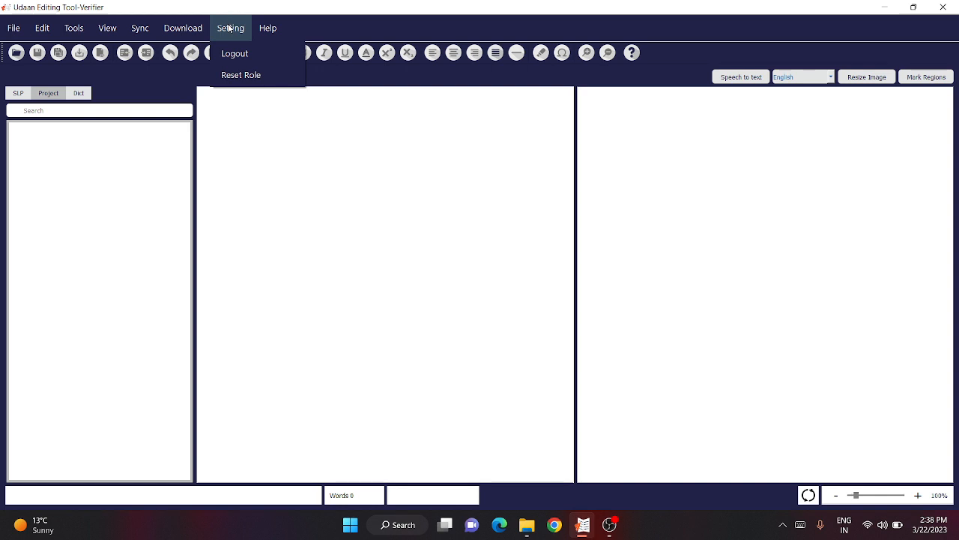
left_click(246, 80)
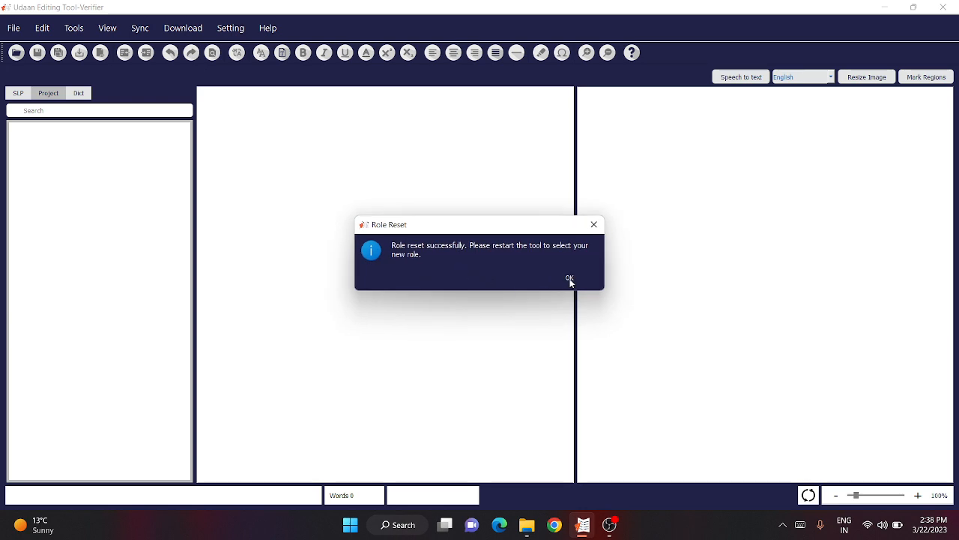
left_click(569, 279)
left_click(611, 526)
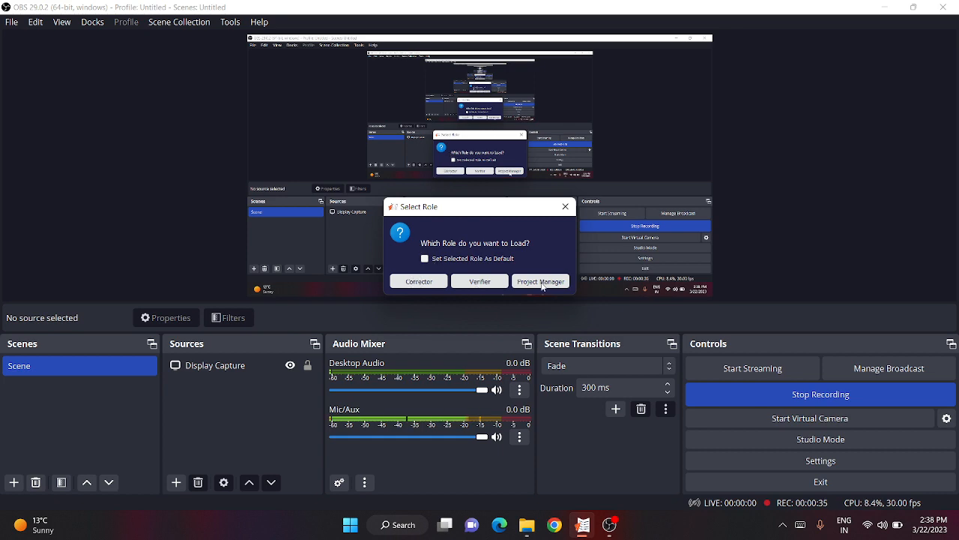
left_click(428, 284)
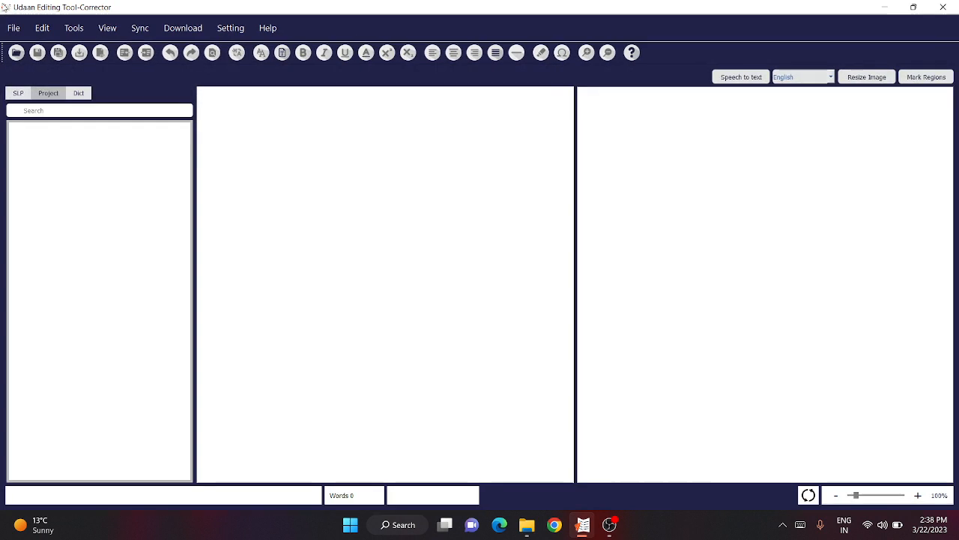
Open the project file from the en-hi folder inside Internship_project on drive D.
left_click(12, 28)
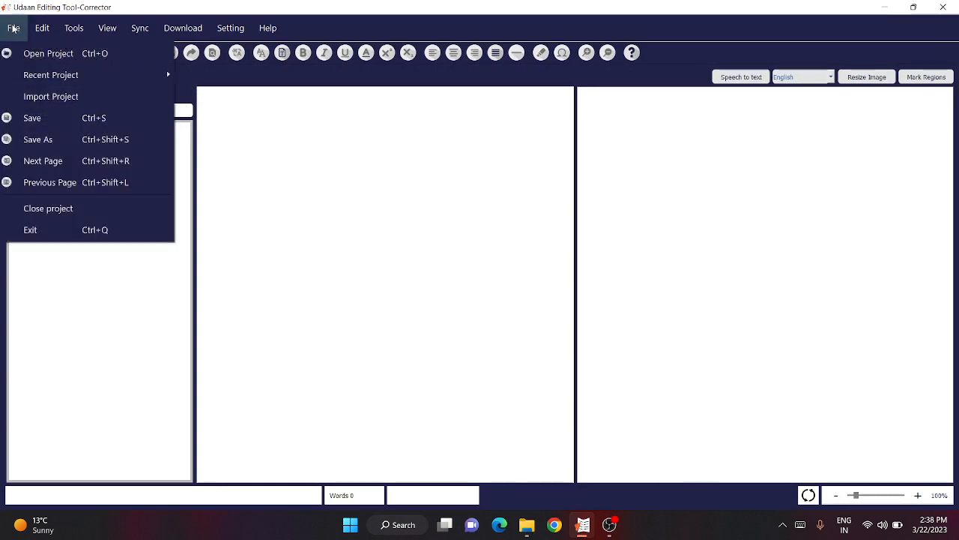
left_click(12, 24)
left_click(15, 30)
left_click(45, 54)
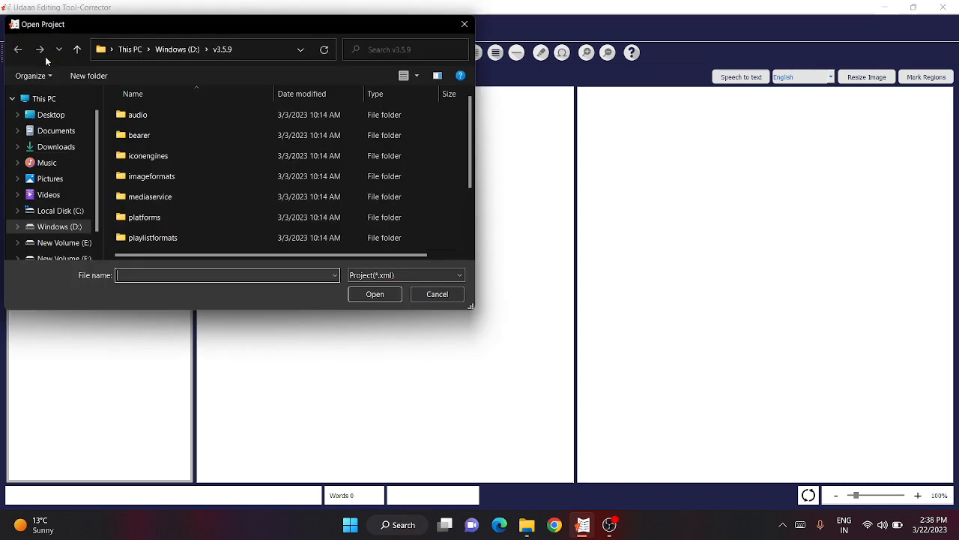
left_click(72, 226)
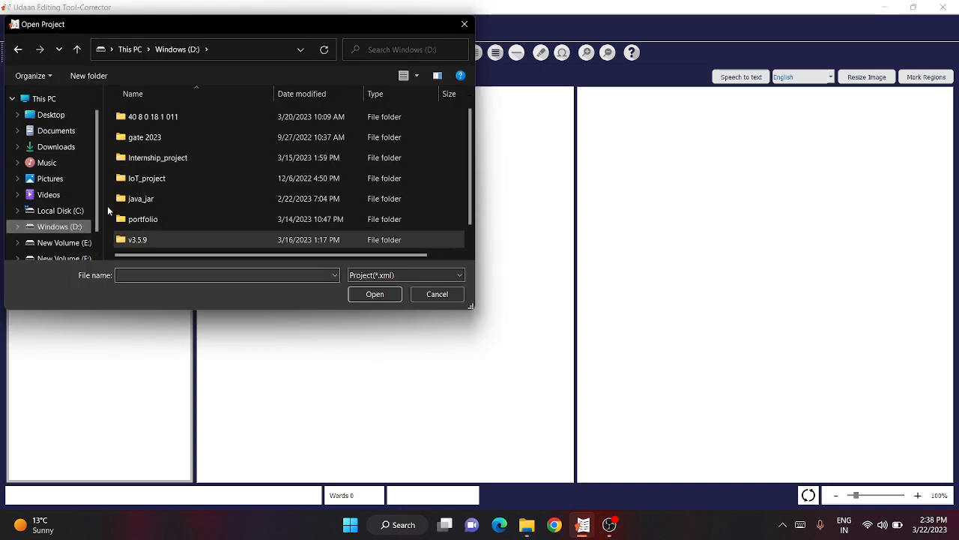
double_click(169, 160)
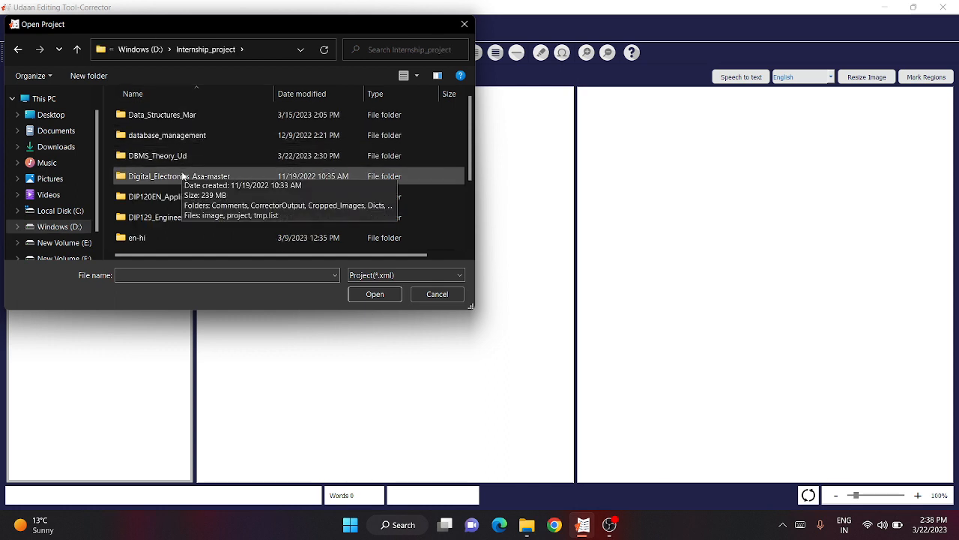
scroll(180, 187, "down", 1)
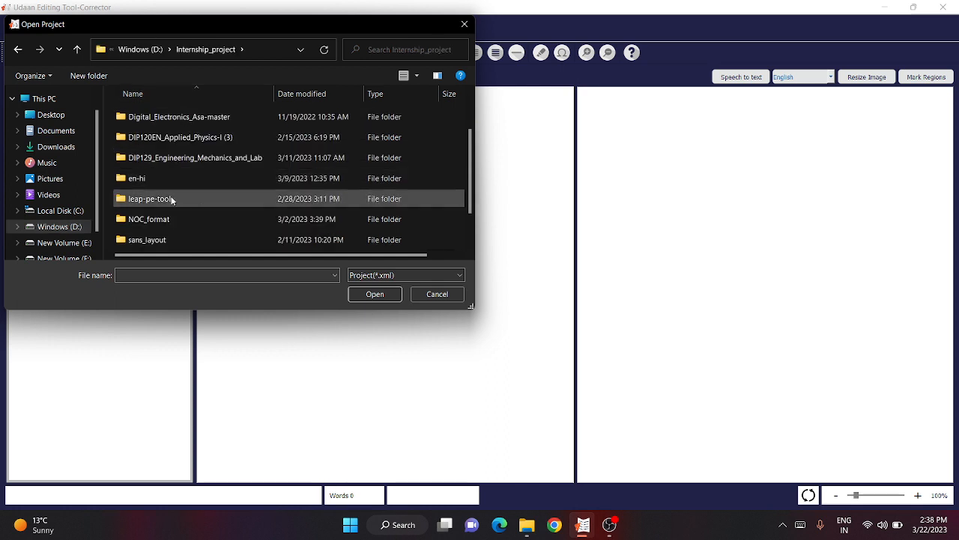
left_click(164, 178)
double_click(164, 178)
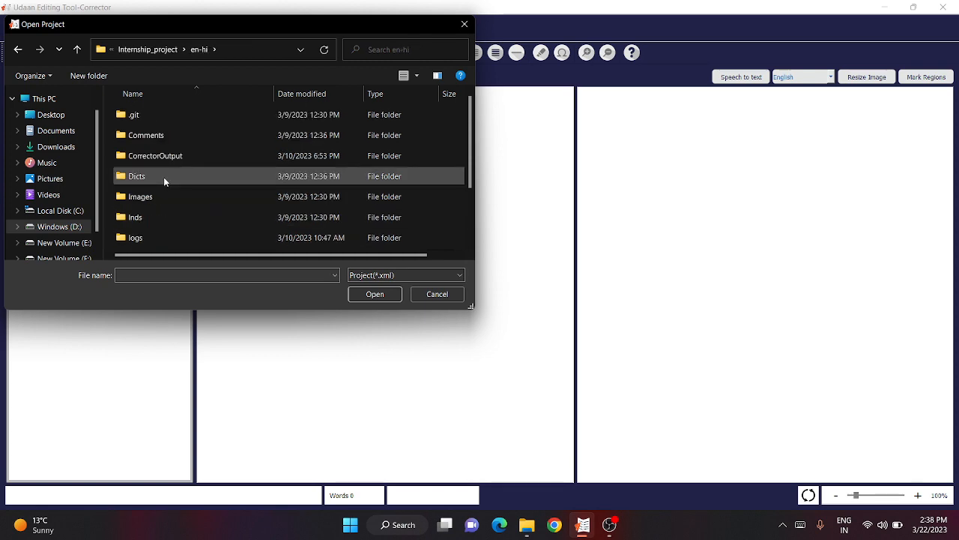
scroll(160, 224, "down", 2)
double_click(159, 241)
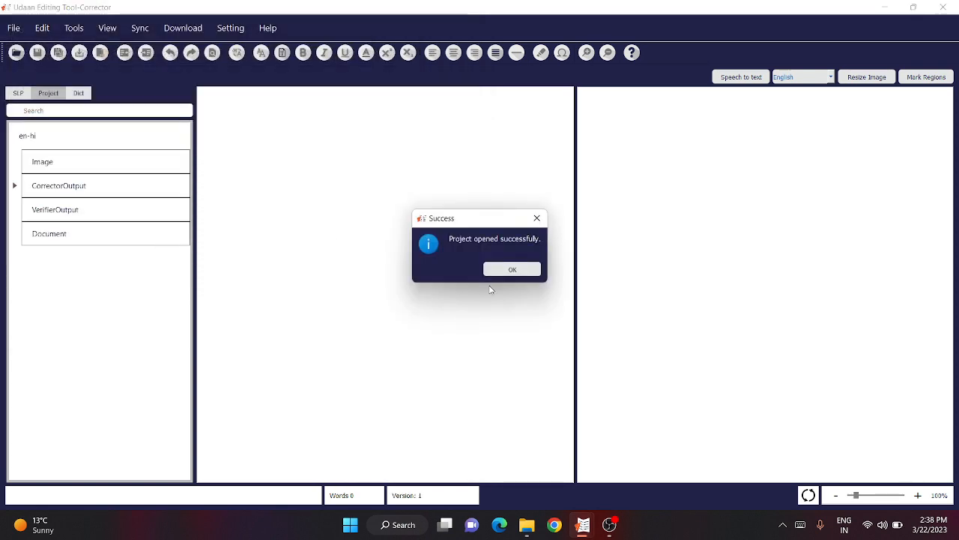
left_click(488, 269)
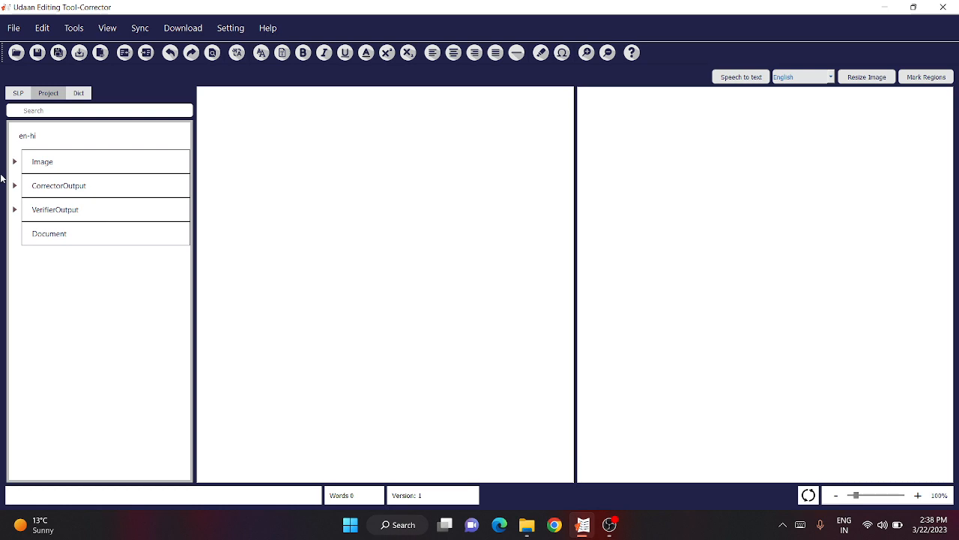
Open the page p-1.html from the project's CorrectorOutput files.
left_click(14, 185)
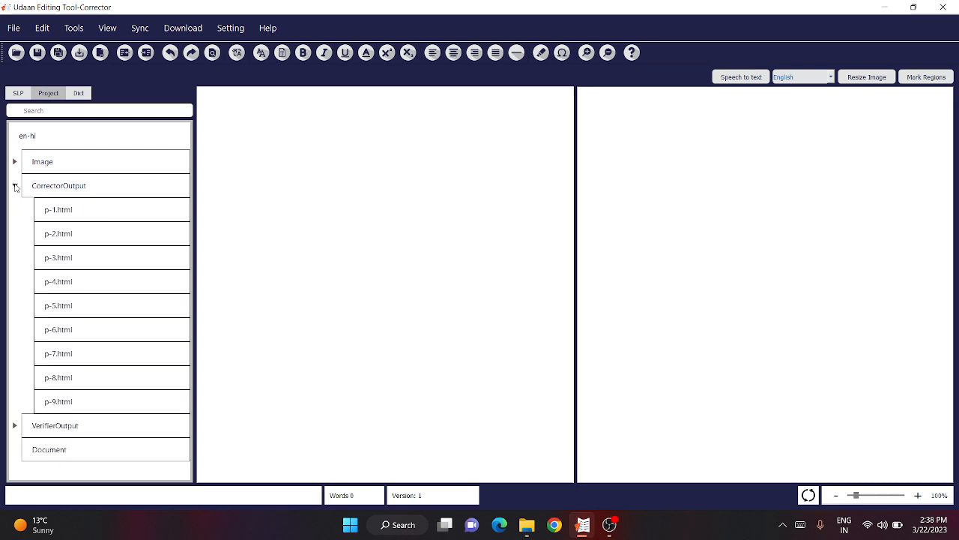
left_click(52, 212)
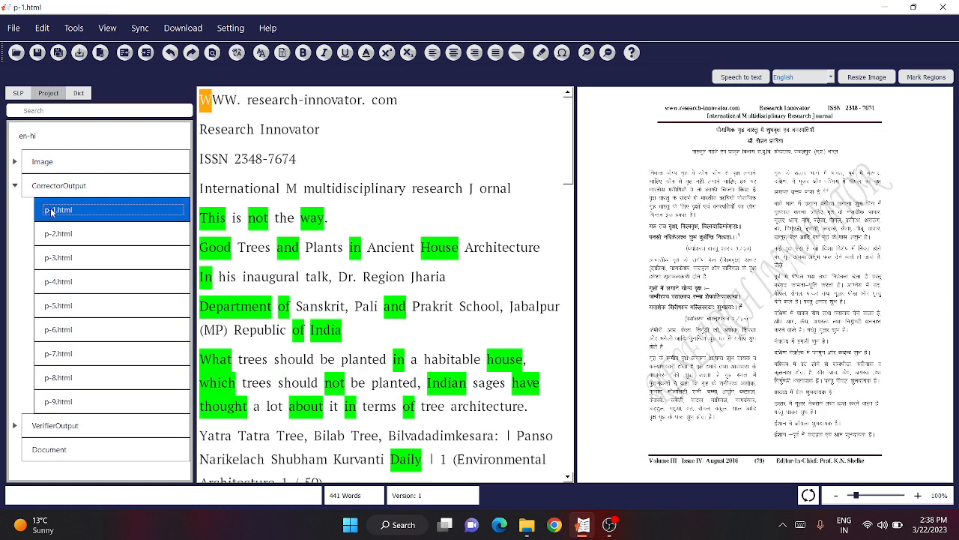
mouse_move(383, 192)
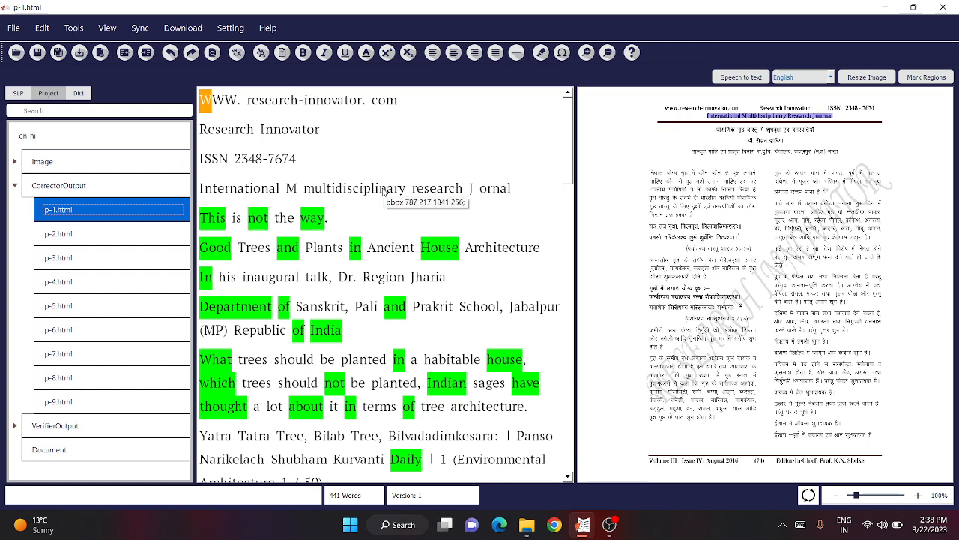
Reopen the en-hi project from the recent projects.
left_click(14, 28)
mouse_move(67, 76)
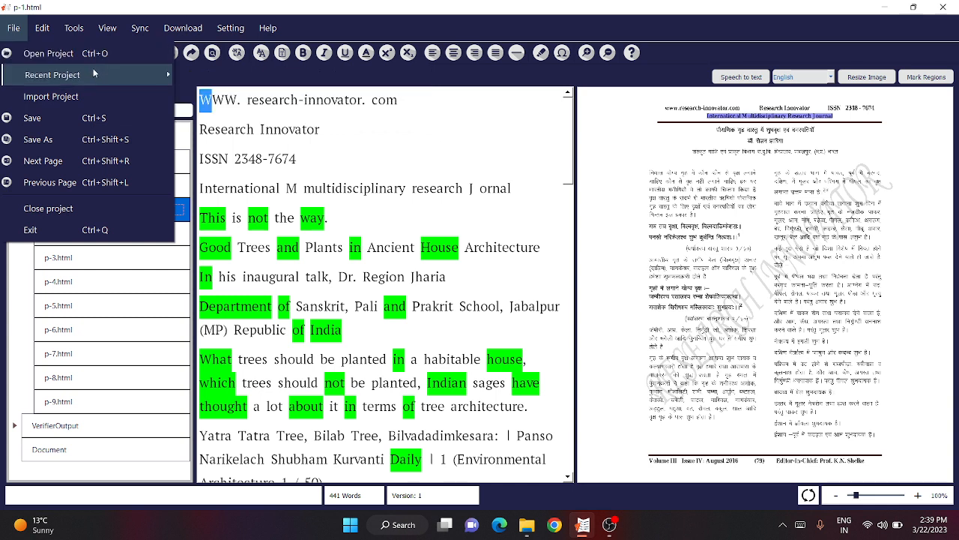
mouse_move(106, 72)
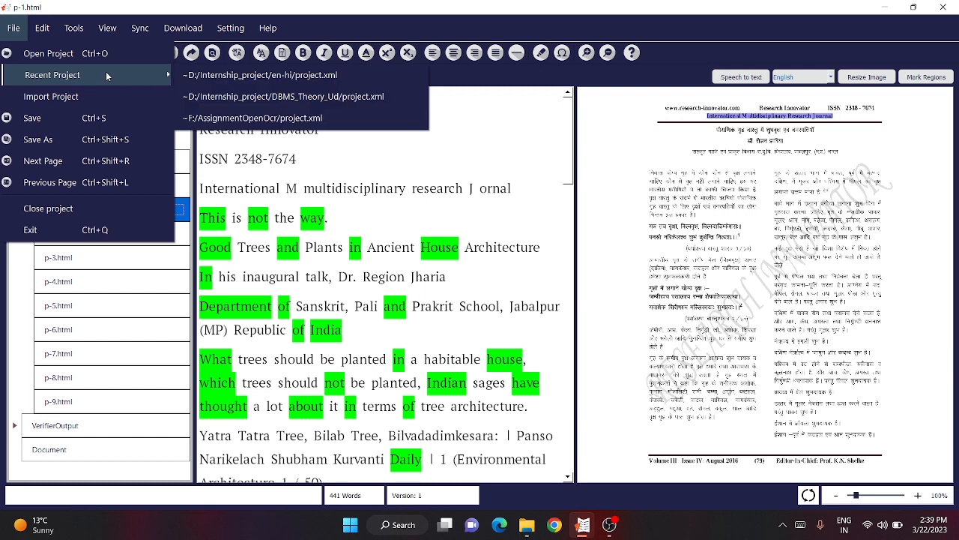
left_click(217, 75)
left_click(512, 269)
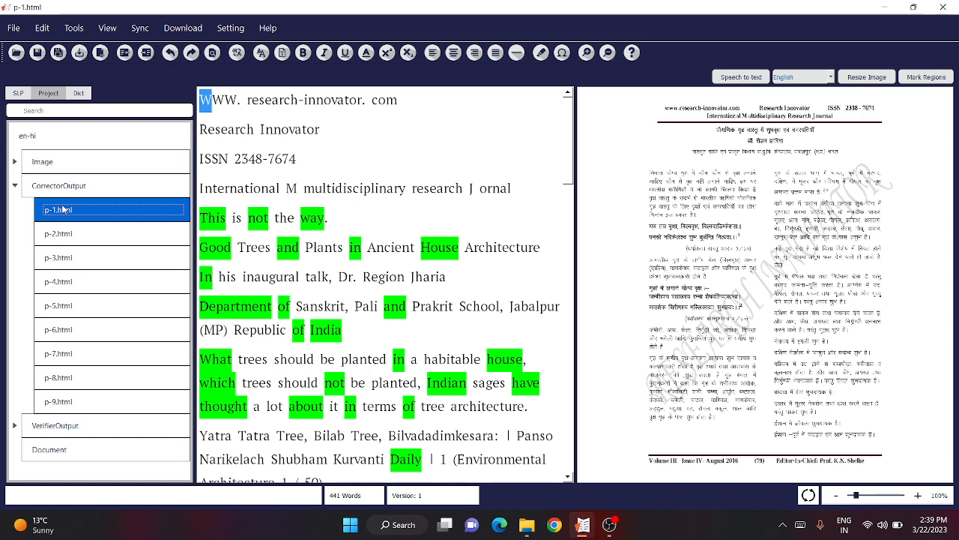
Try to import the project with ID 2 into the Downloads folder.
left_click(11, 30)
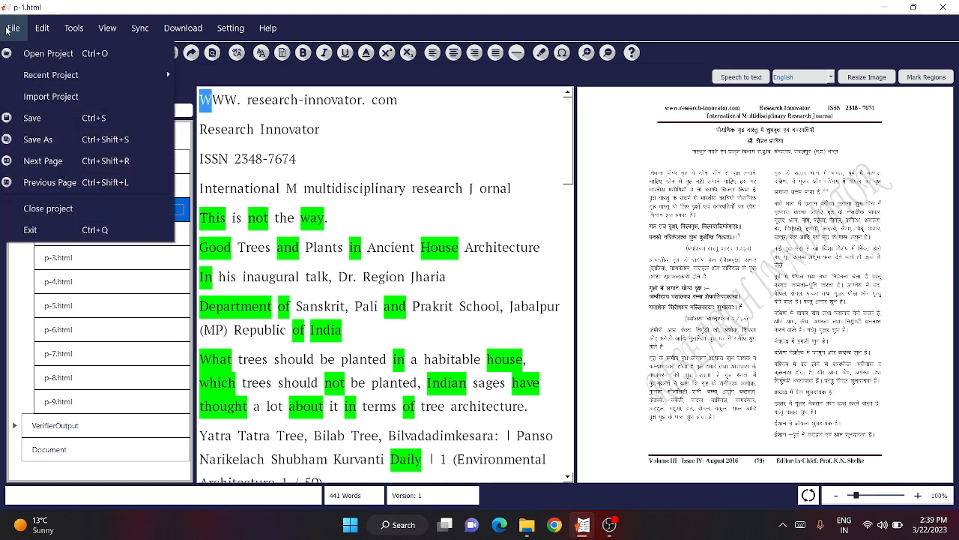
left_click(53, 97)
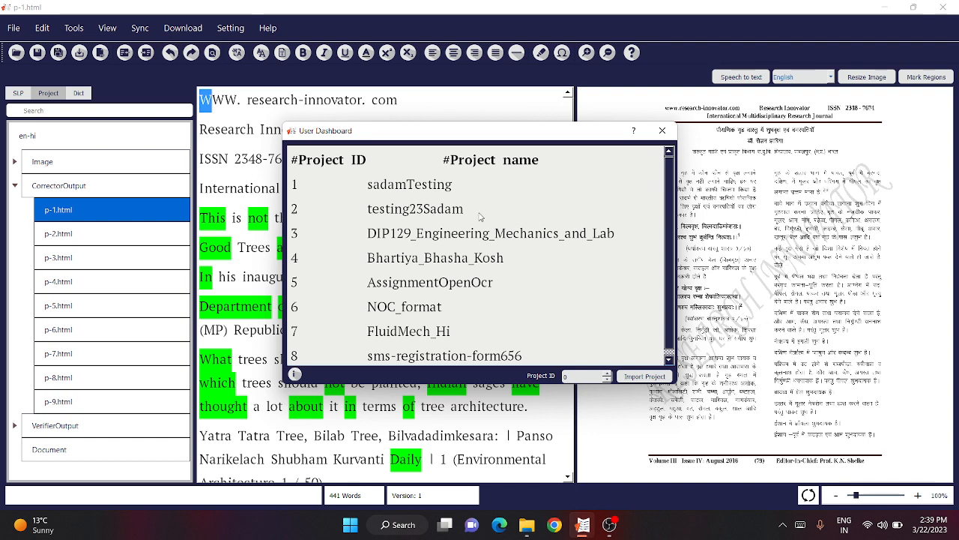
scroll(478, 213, "down", 1)
scroll(478, 213, "up", 1)
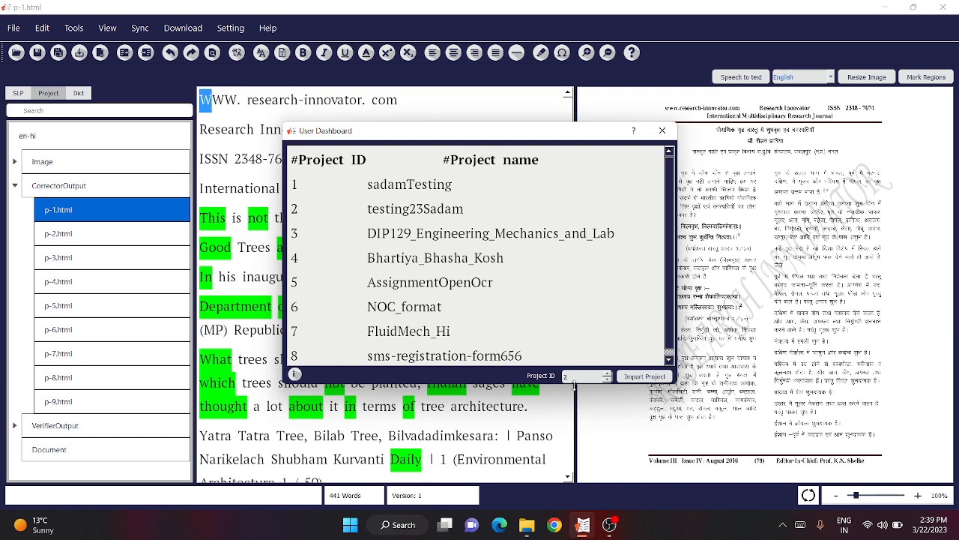
left_click(643, 376)
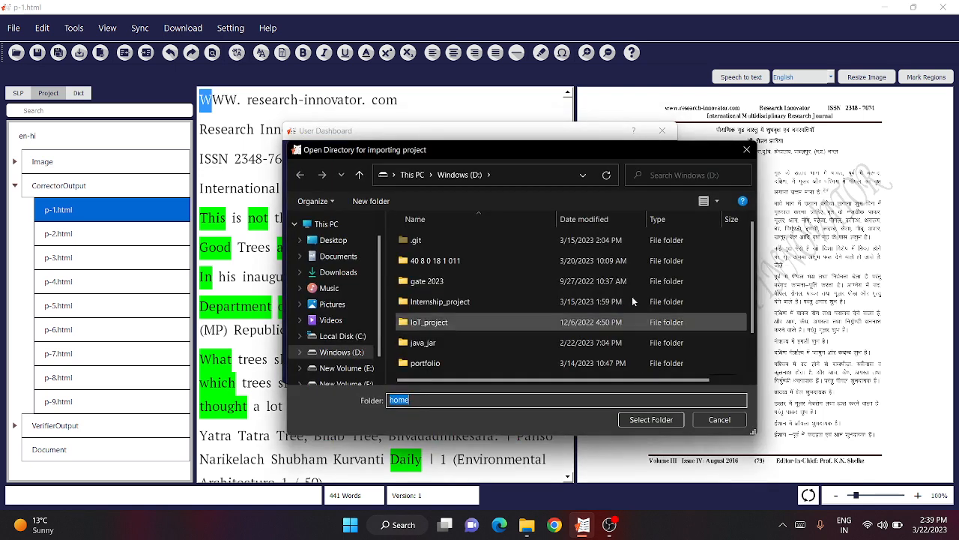
left_click(341, 272)
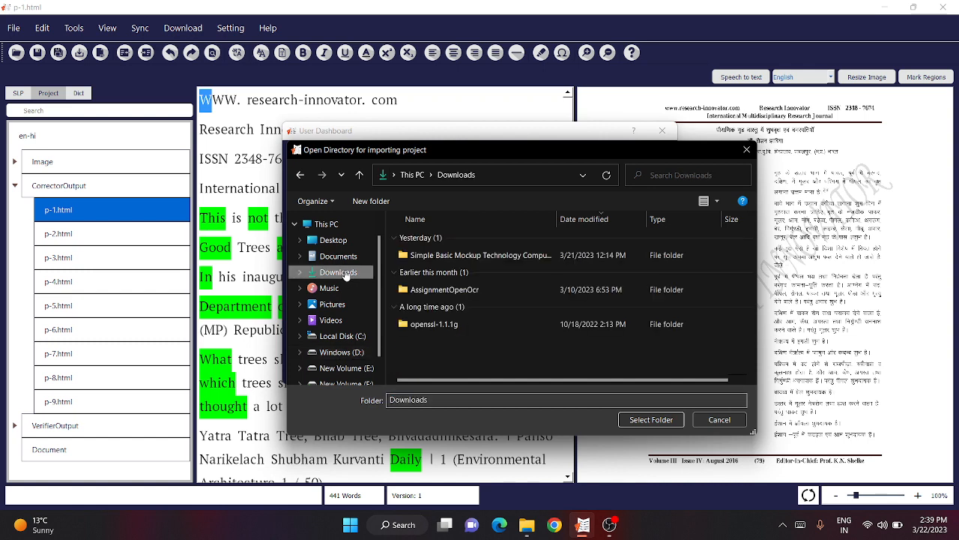
left_click(653, 420)
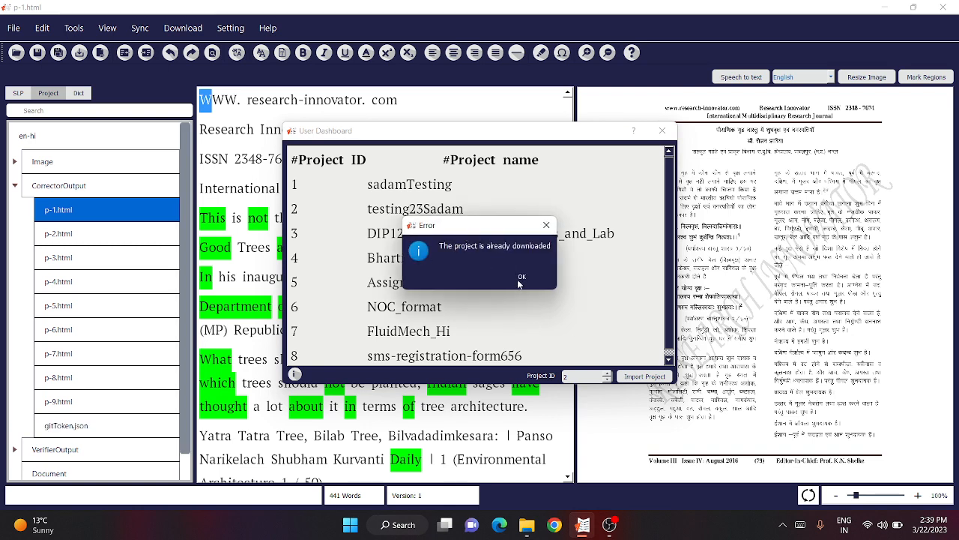
left_click(519, 277)
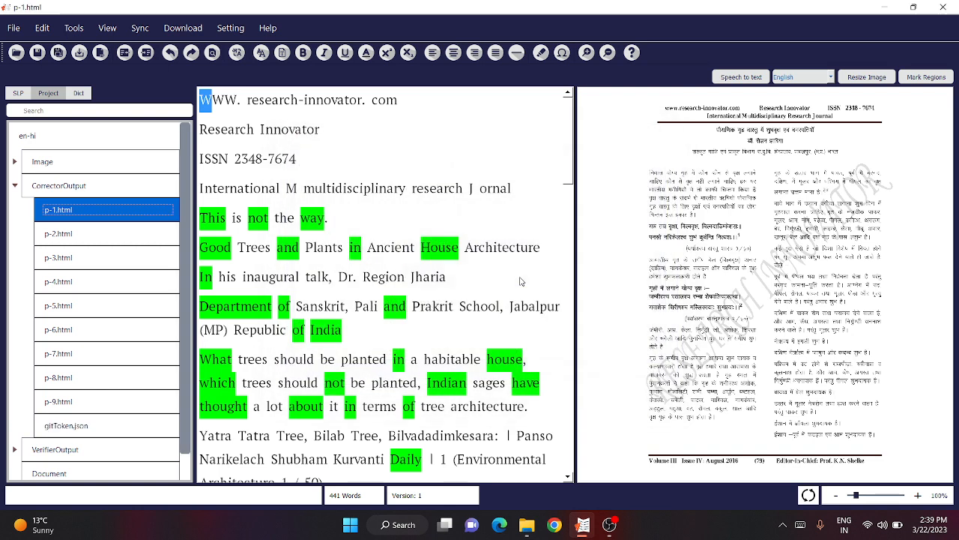
Correct "M multidisciplinary" to "Multidisciplinary" in the journal title line of p-1.html.
left_click(15, 28)
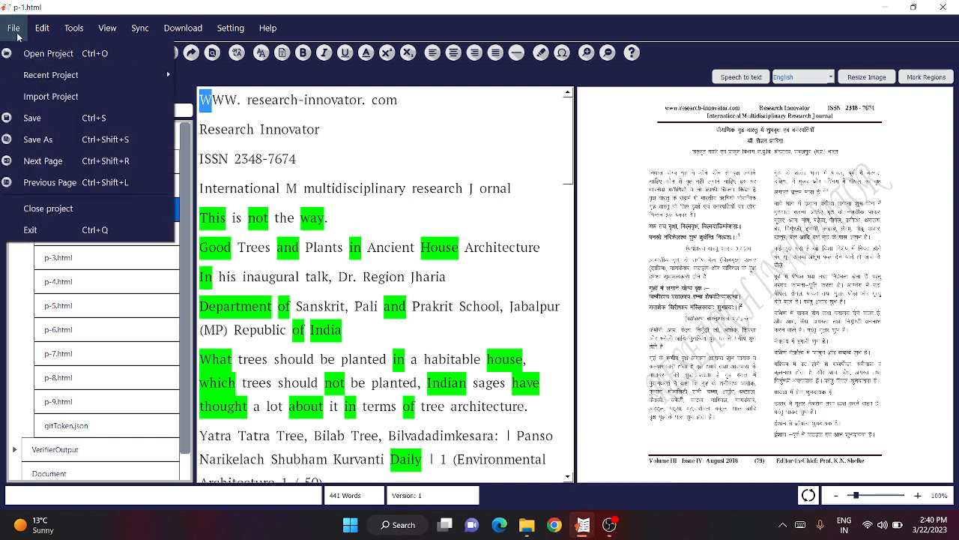
left_click(65, 118)
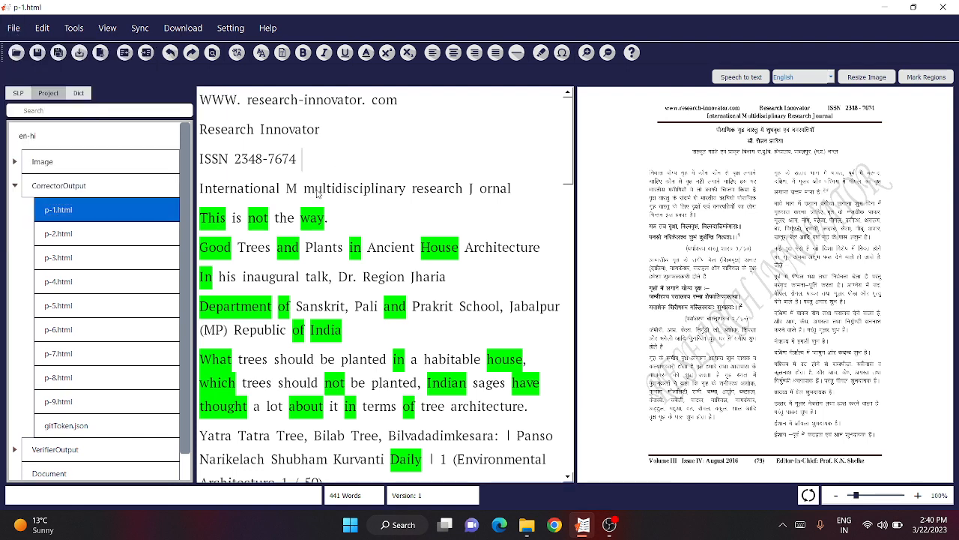
left_click(316, 194)
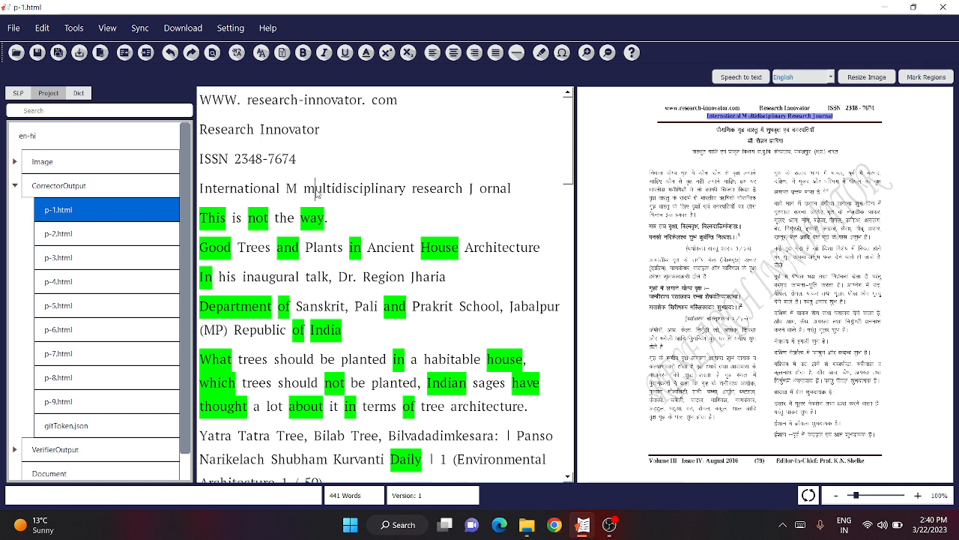
key("BackSpace")
key("BackSpace")
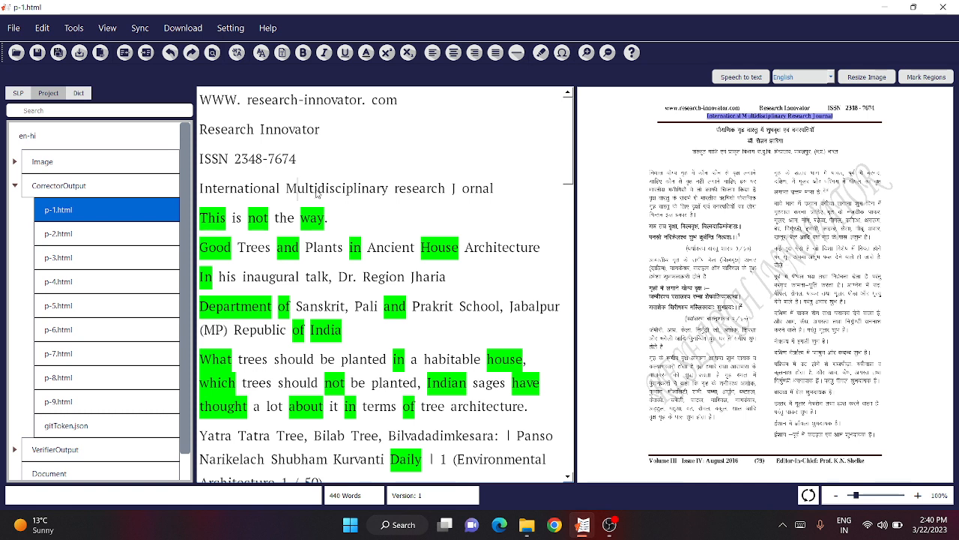
Save the page and replace "M multidisciplinary" with "Multidisciplinary" in the remaining unedited pages.
left_click(14, 28)
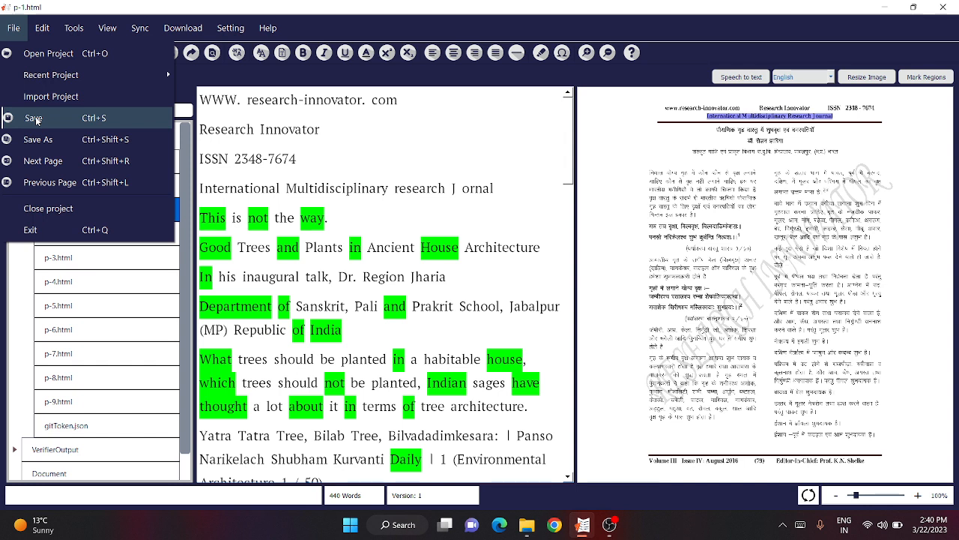
left_click(82, 120)
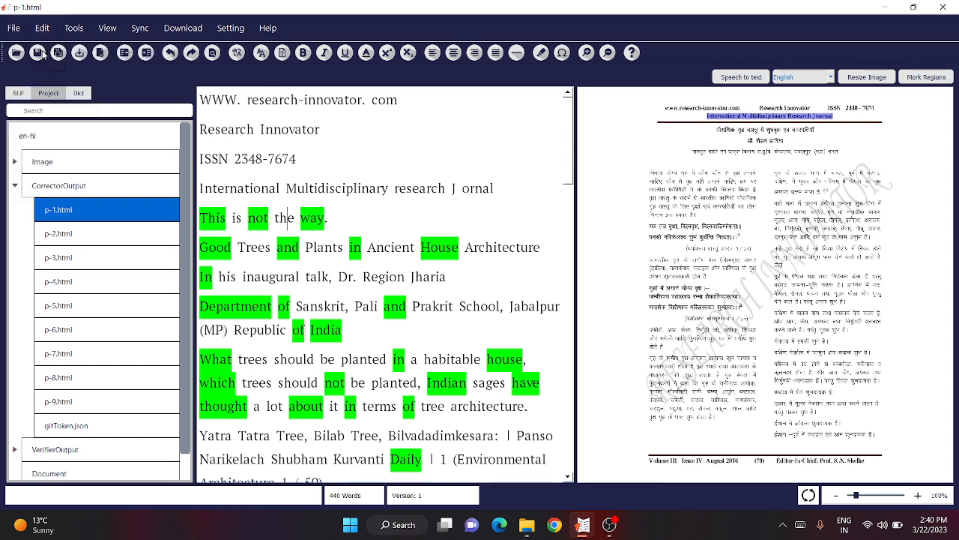
left_click(38, 54)
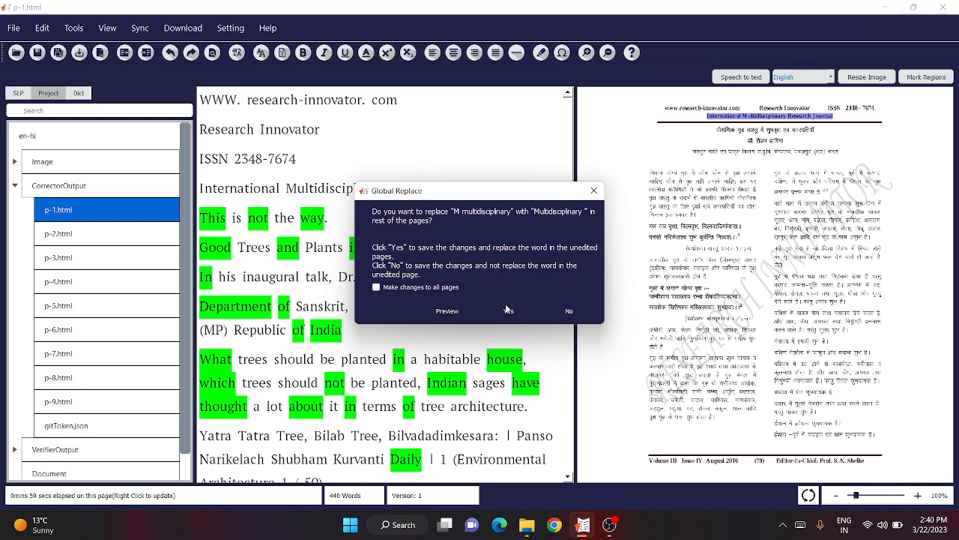
left_click(401, 286)
left_click(410, 288)
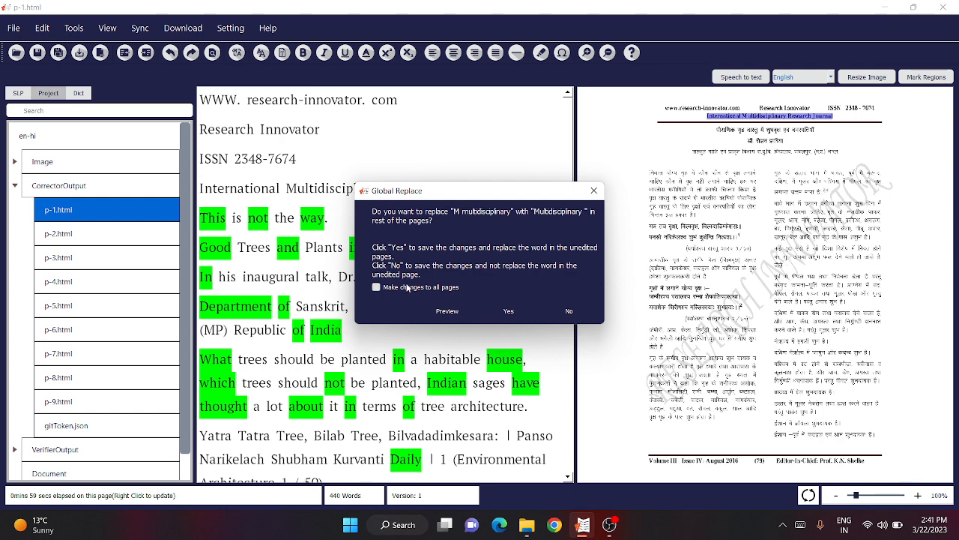
left_click(506, 311)
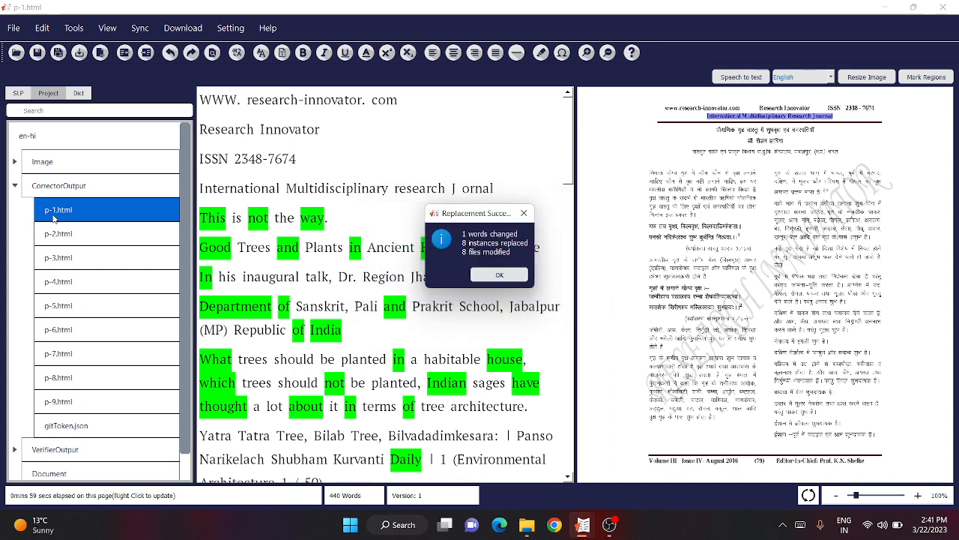
Dismiss the global replacement summary.
left_click(495, 277)
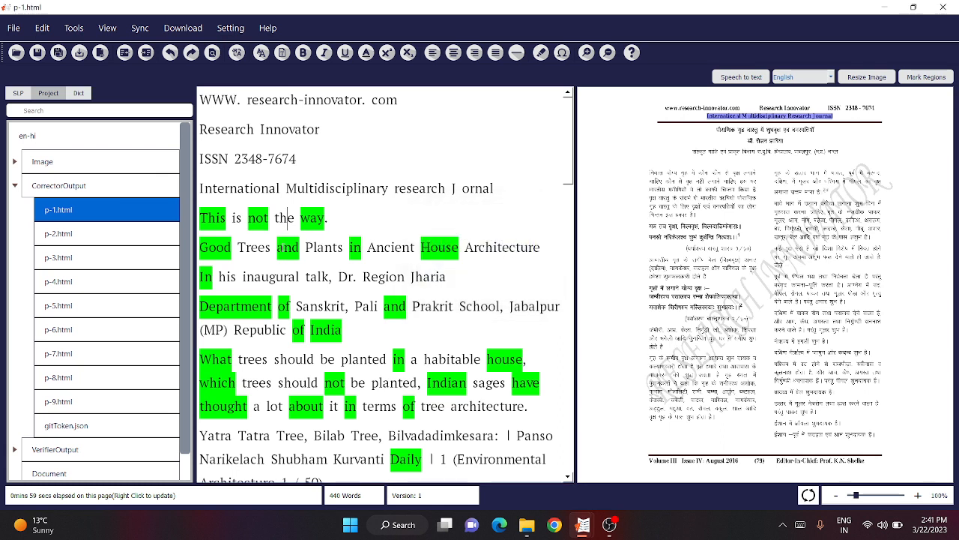
left_click(14, 28)
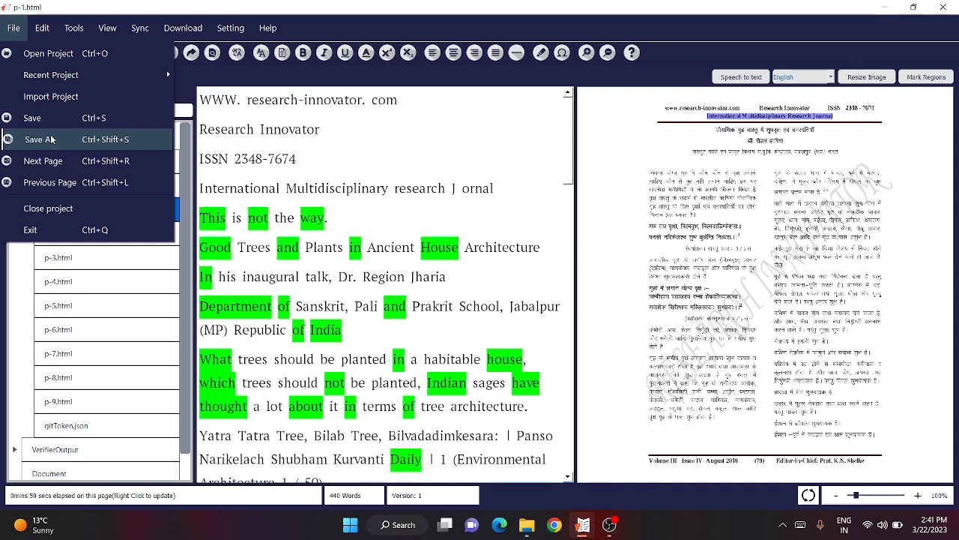
left_click(328, 234)
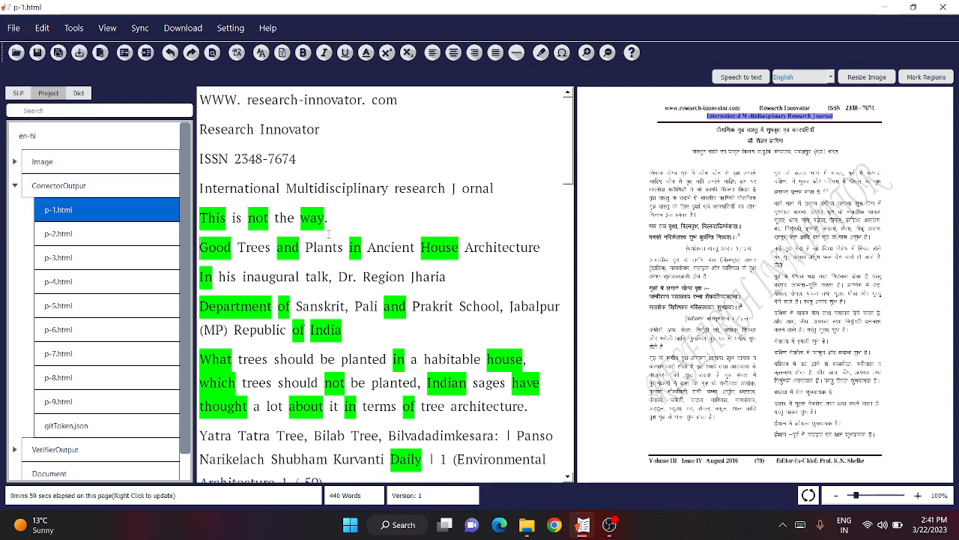
Page forward from p-1.html to p-4.html and go back one page to p-3.html.
left_click(13, 28)
left_click(71, 159)
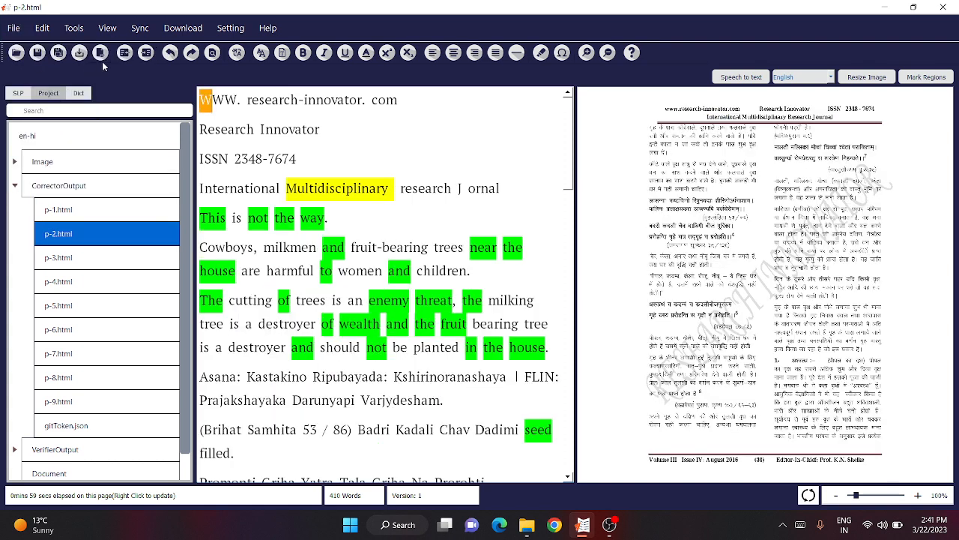
left_click(146, 53)
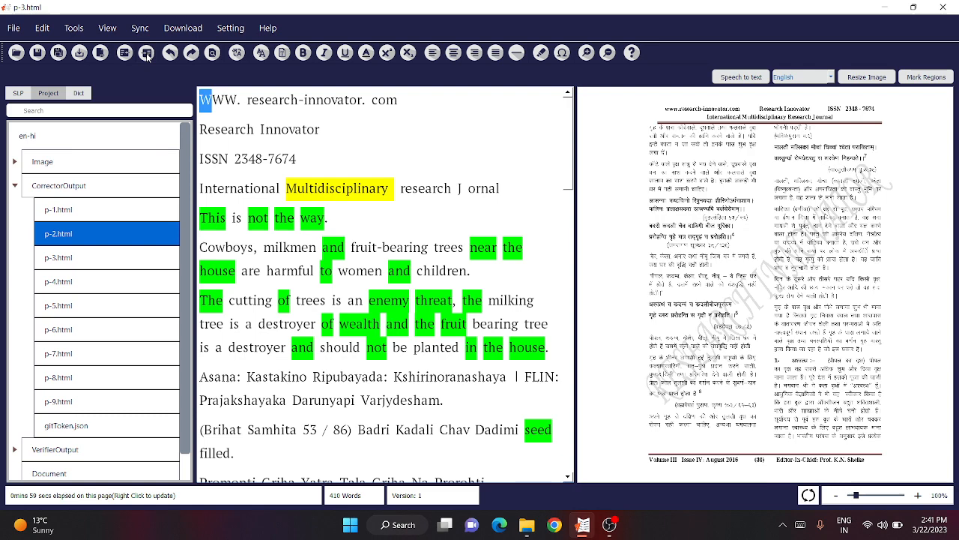
left_click(146, 53)
left_click(147, 52)
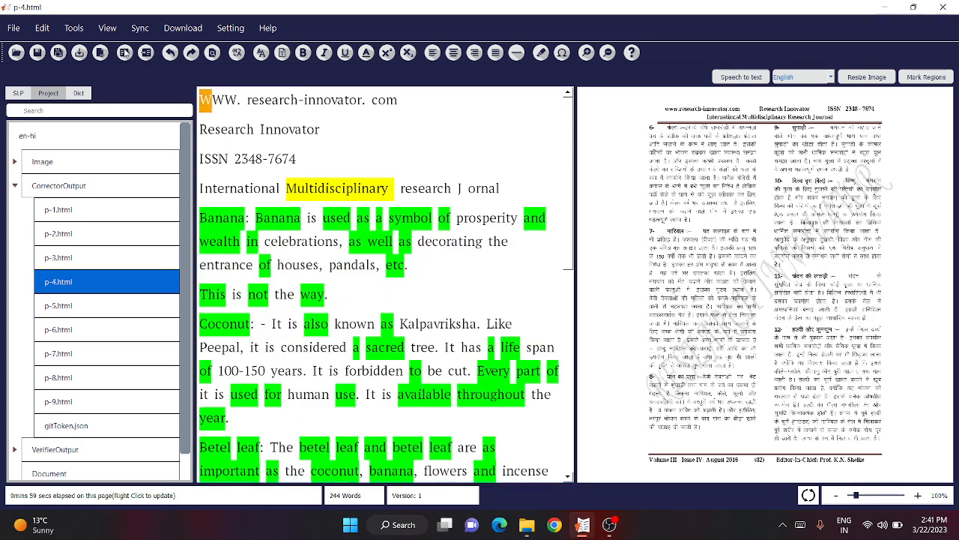
left_click(125, 53)
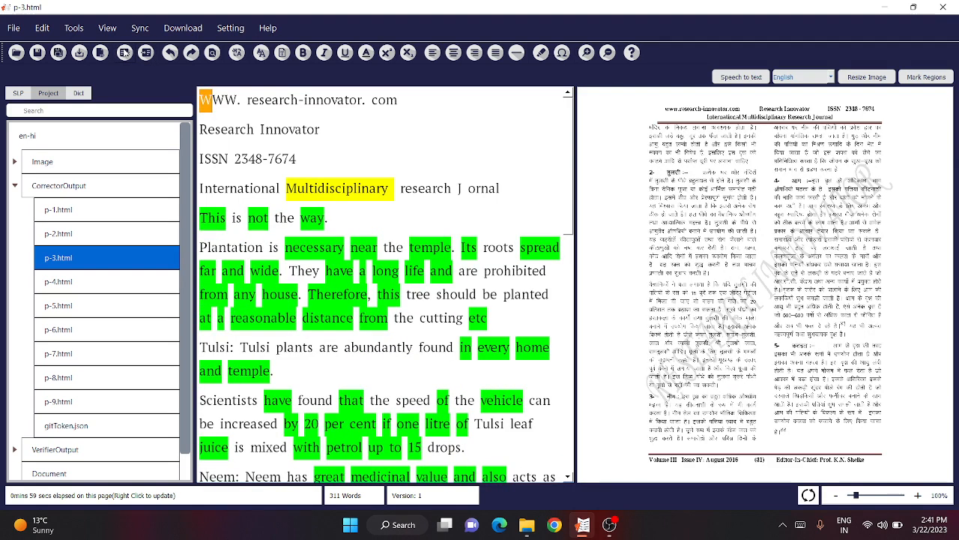
Close the current project and reopen the en-hi project from the recent projects.
left_click(14, 30)
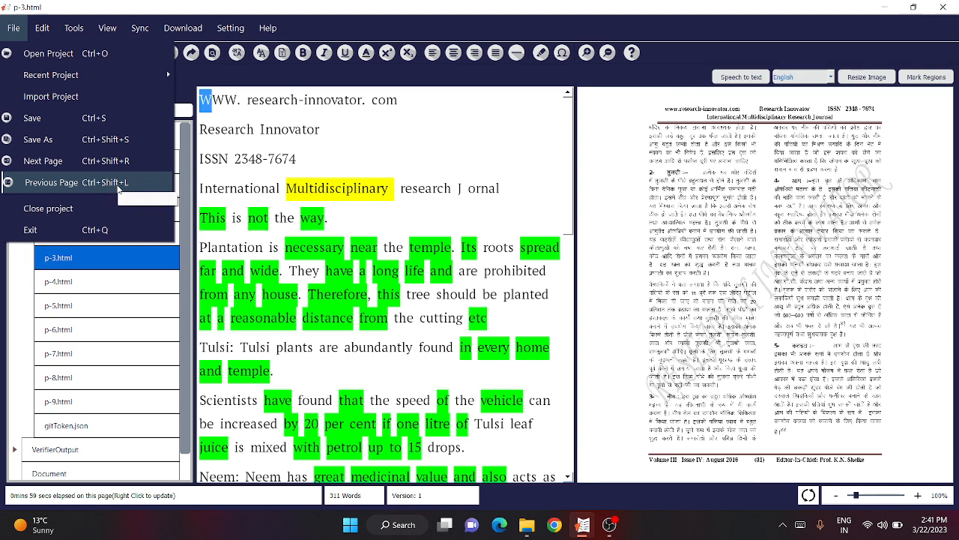
left_click(79, 208)
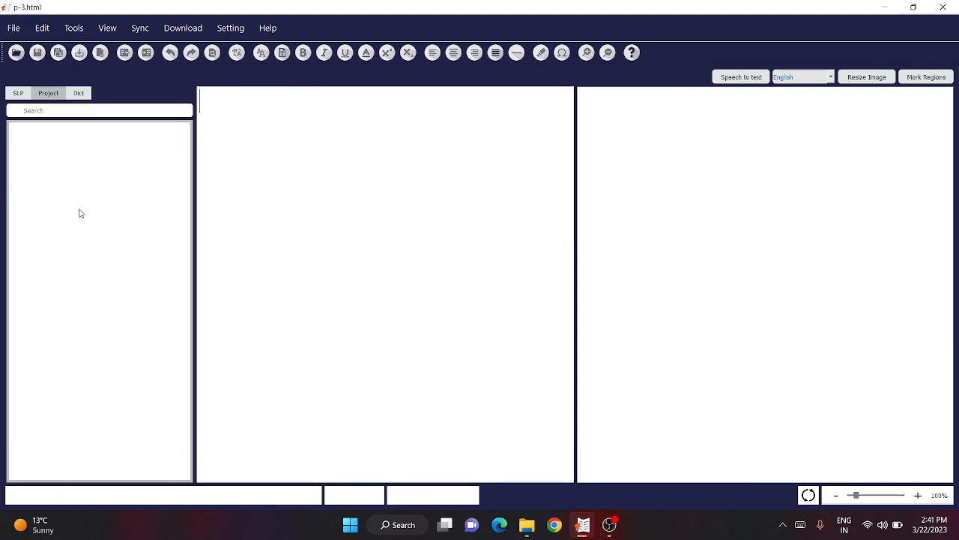
left_click(10, 34)
mouse_move(117, 72)
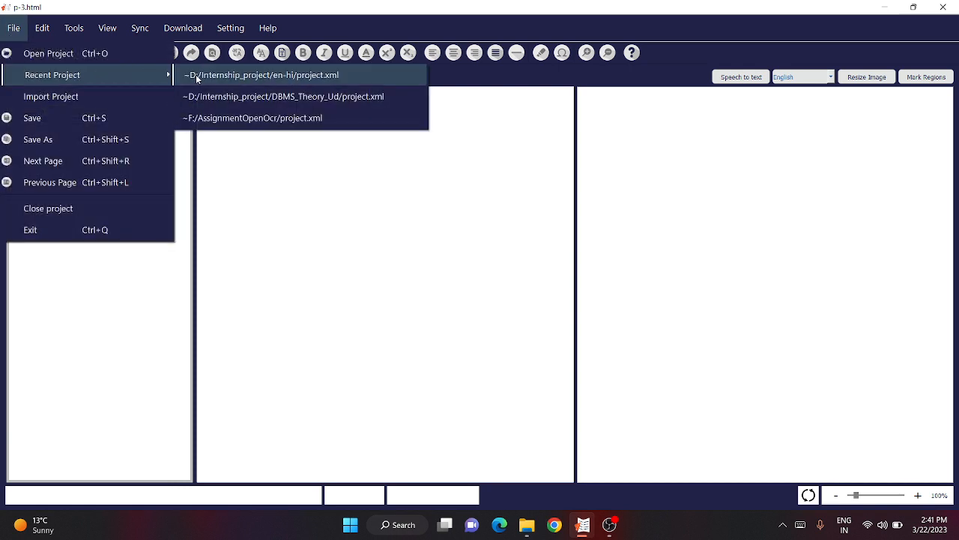
left_click(198, 75)
left_click(515, 271)
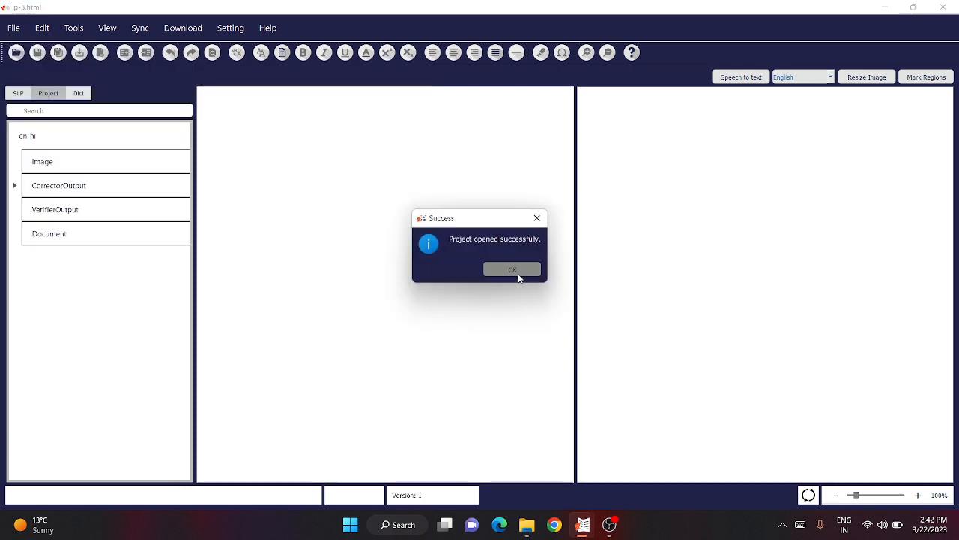
left_click(13, 28)
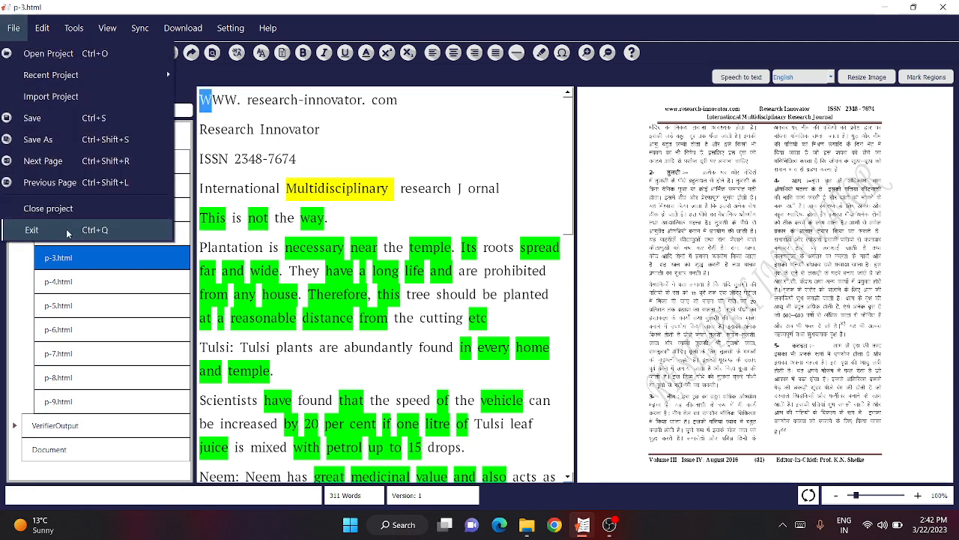
left_click(250, 242)
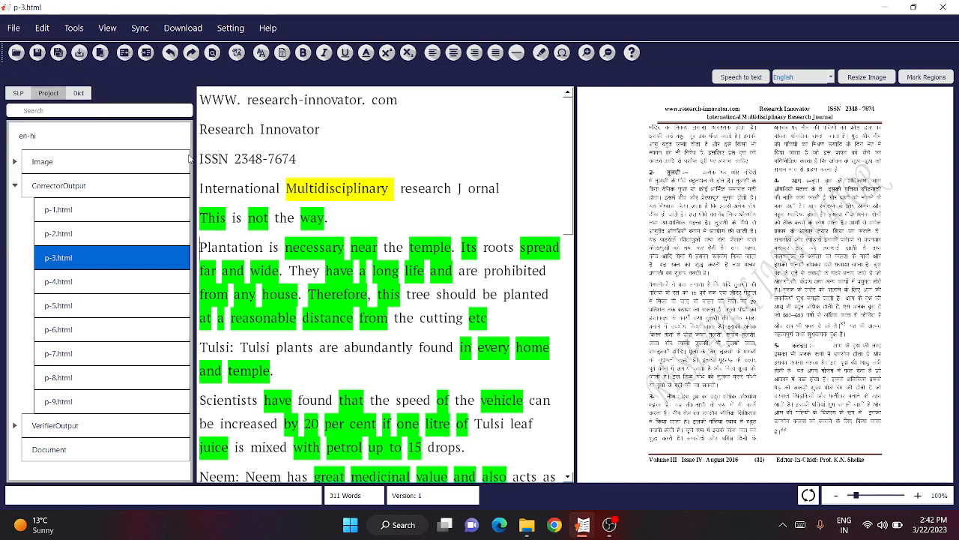
left_click(43, 29)
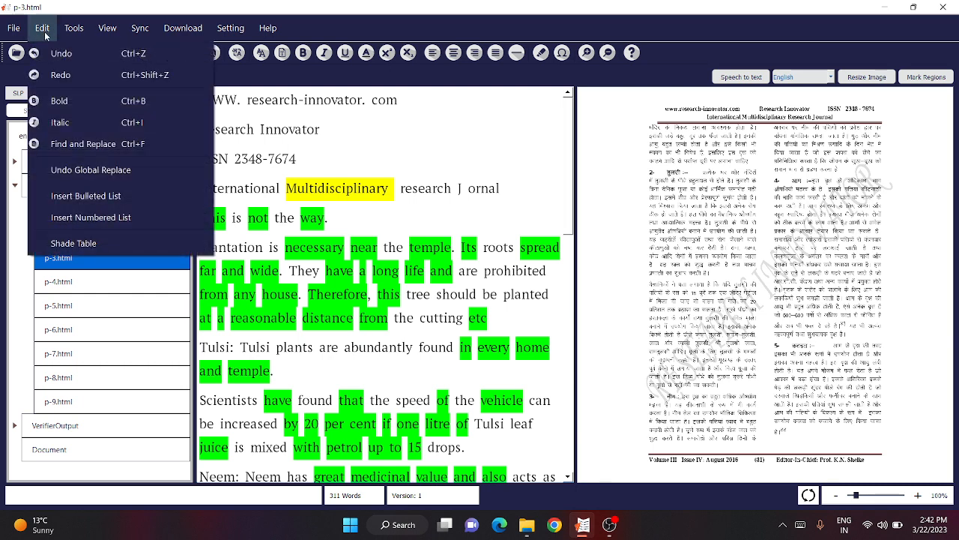
left_click(389, 201)
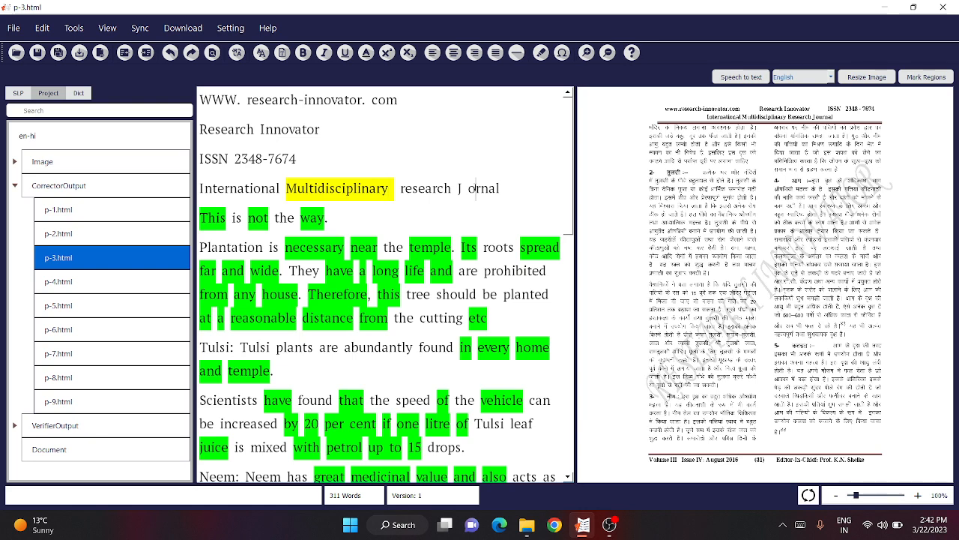
Correct "J ornal" to "Journal" in the journal title line of p-3.html.
key("BackSpace")
key("BackSpace")
type("ou")
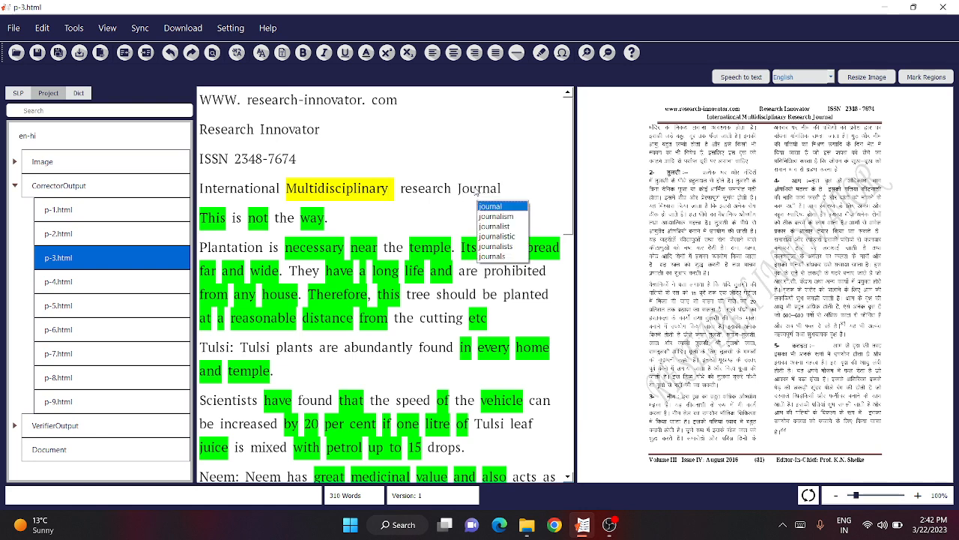
left_click(472, 188)
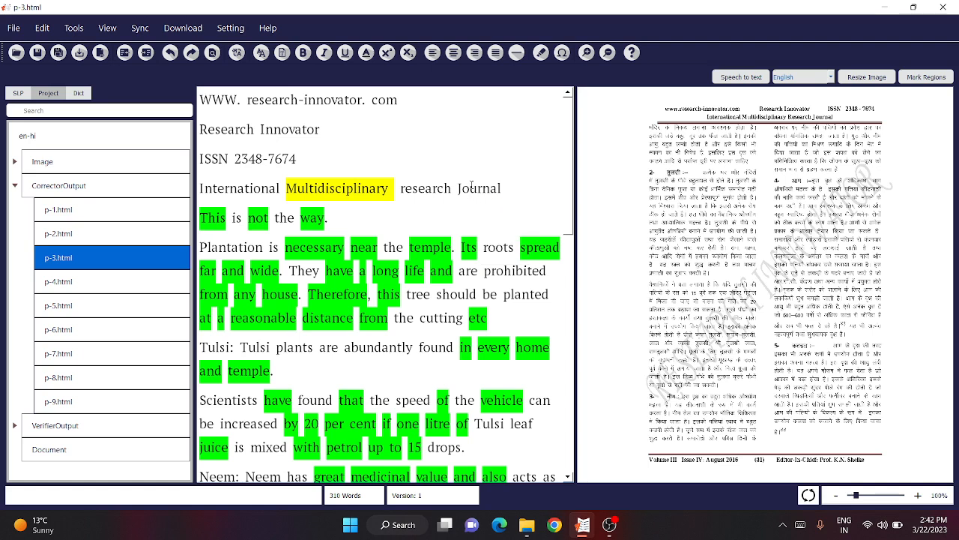
Undo the last text edit in the journal title line and redo it.
left_click(33, 24)
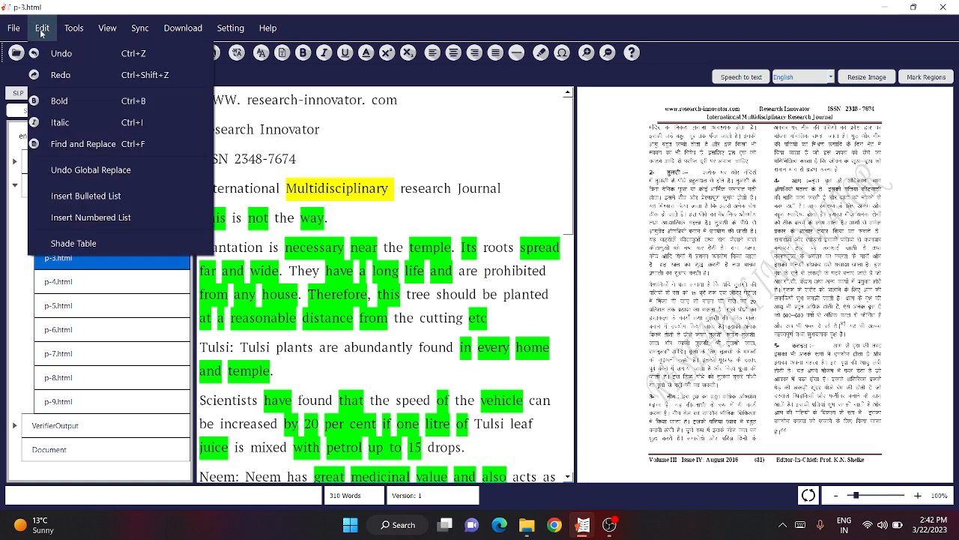
left_click(60, 56)
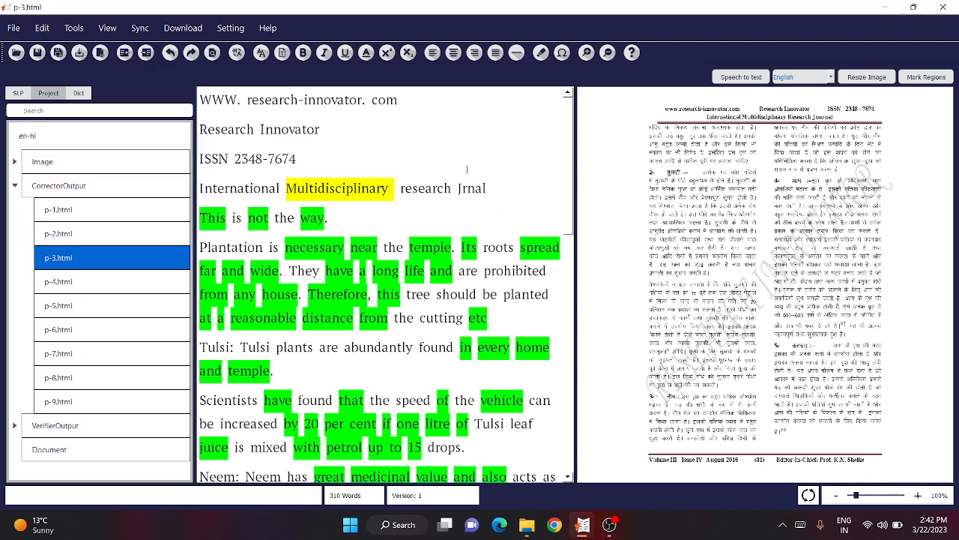
left_click(42, 28)
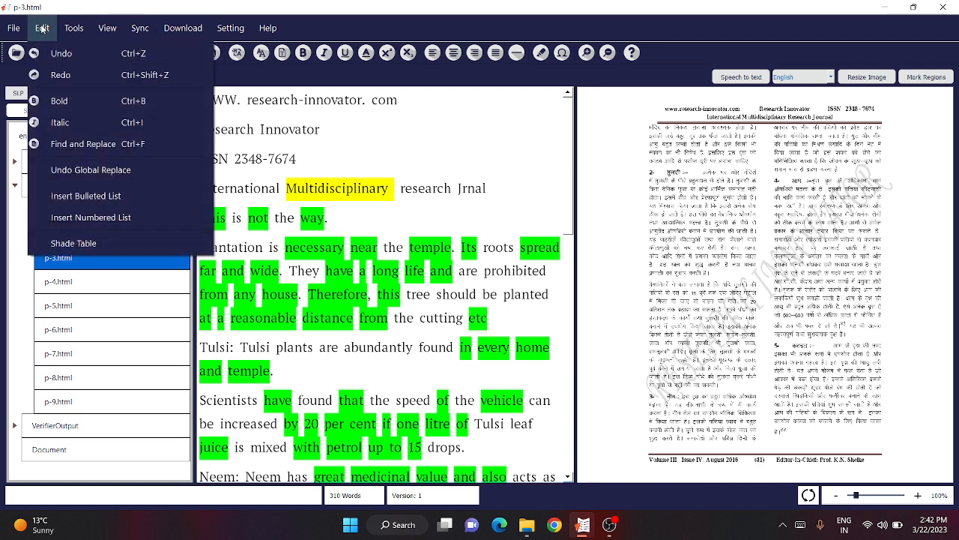
left_click(65, 72)
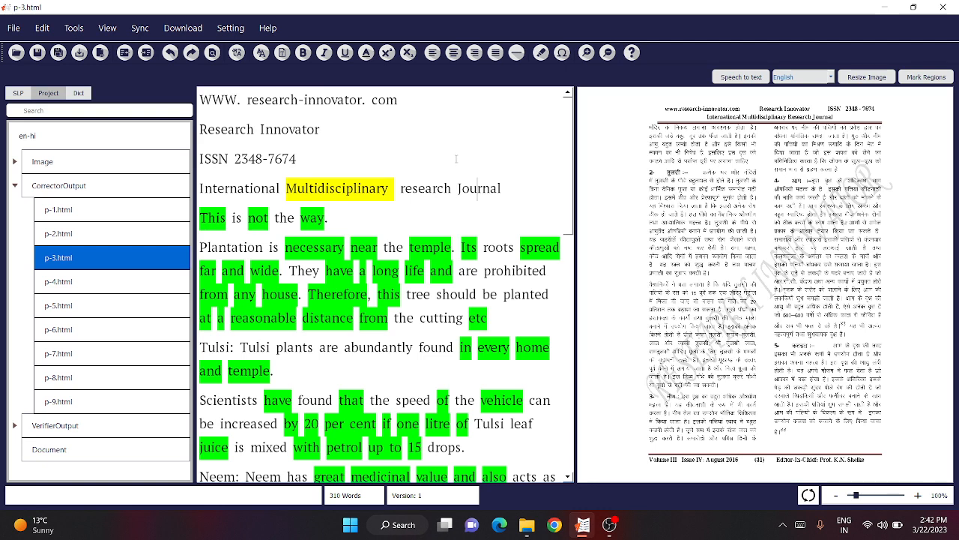
left_click(42, 28)
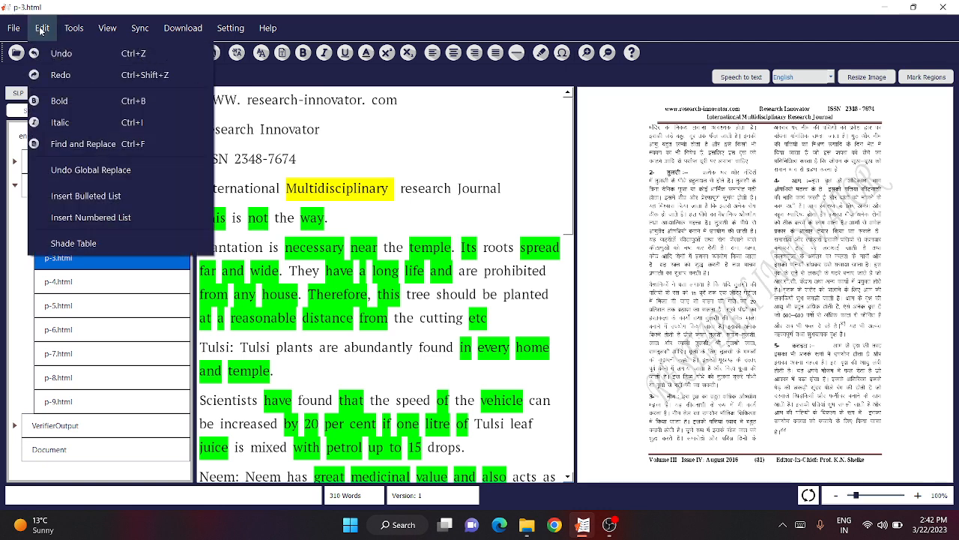
mouse_move(74, 28)
left_click(489, 279)
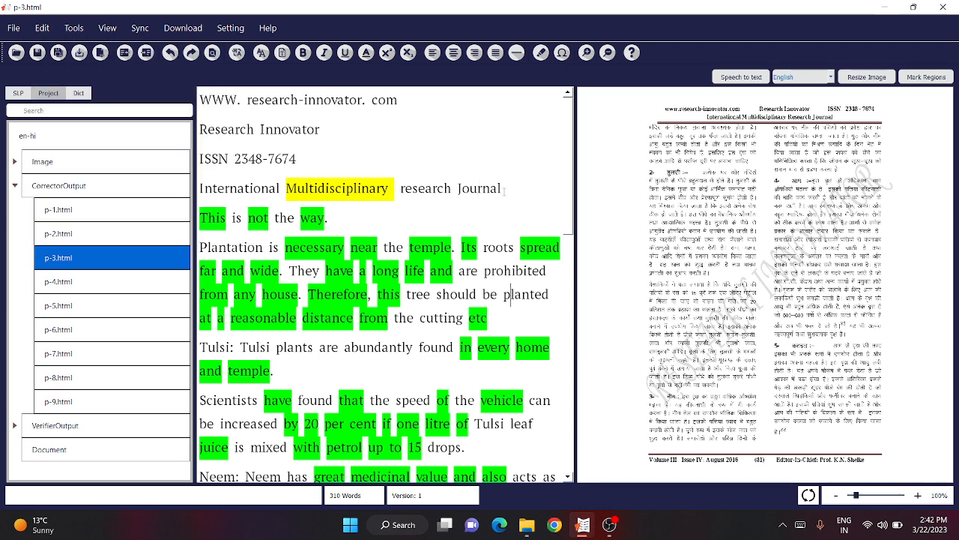
Make the word "Journal" bold in the journal title line of p-3.html.
left_click_drag(501, 188, 458, 188)
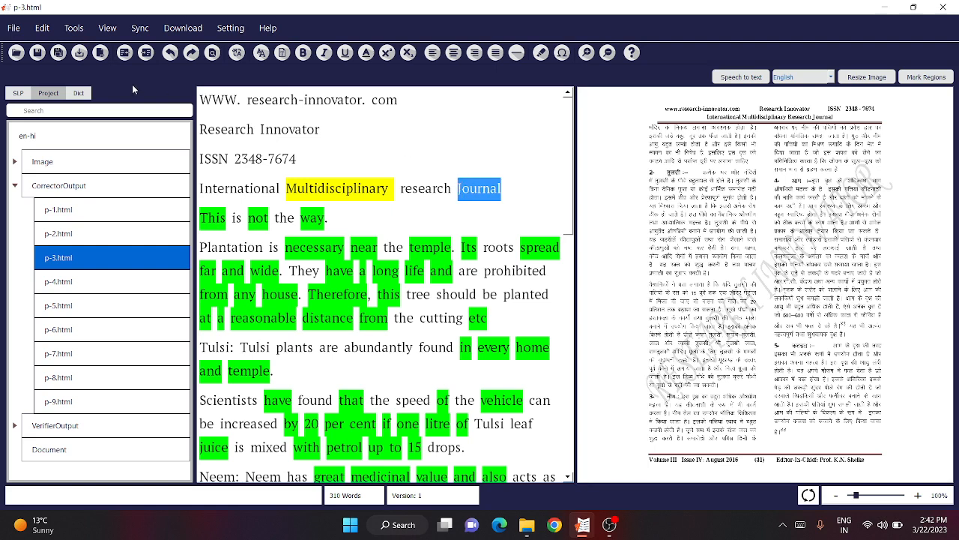
left_click(42, 27)
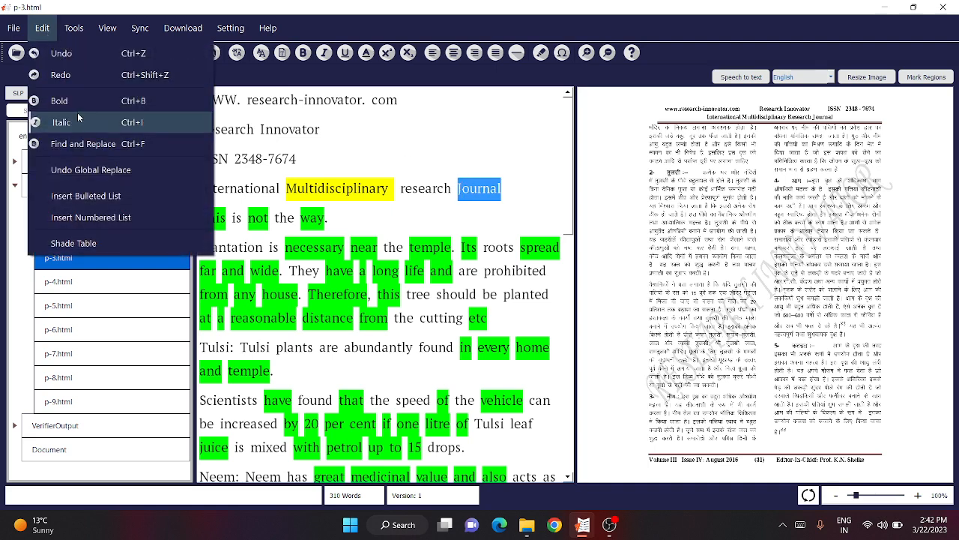
left_click(63, 102)
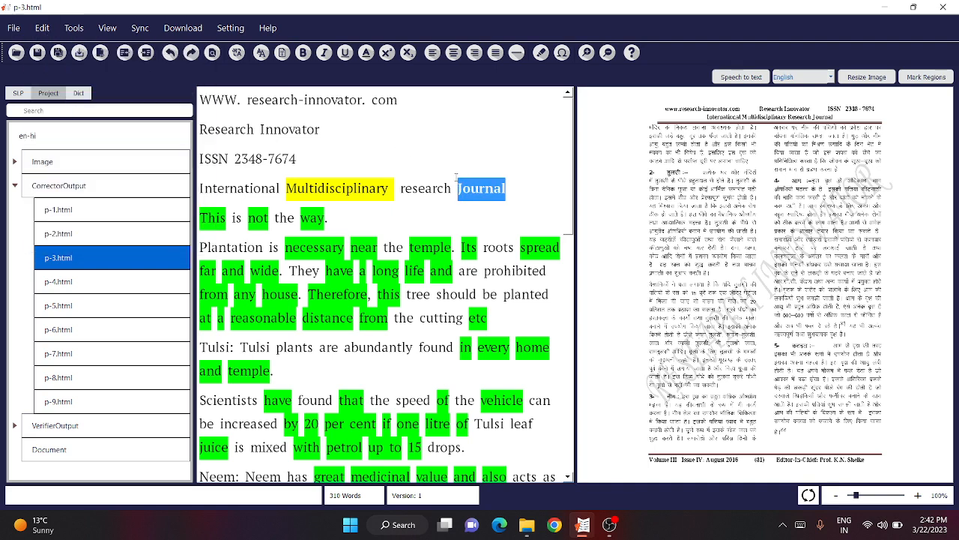
left_click(513, 185)
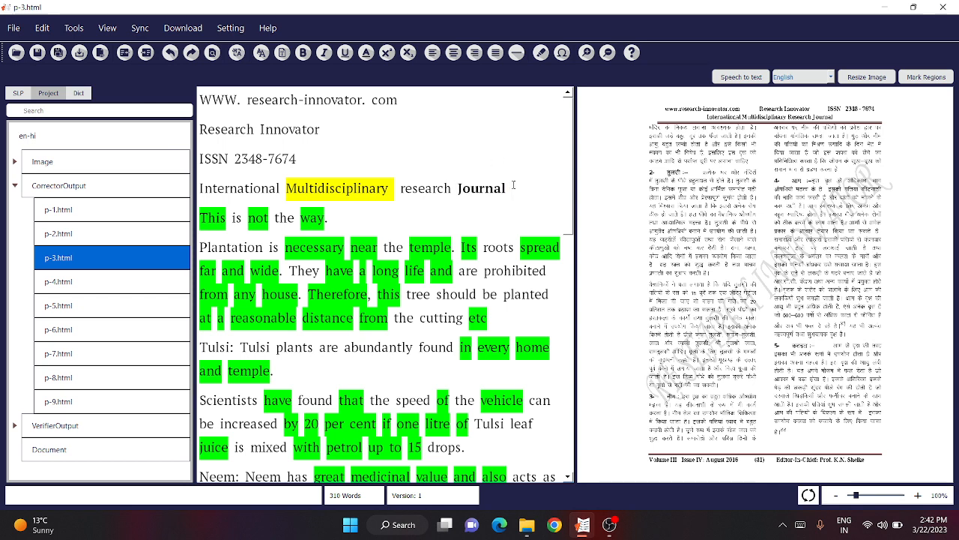
Italicize the words "research Journal" in the journal title line of p-3.html.
left_click_drag(508, 187, 399, 188)
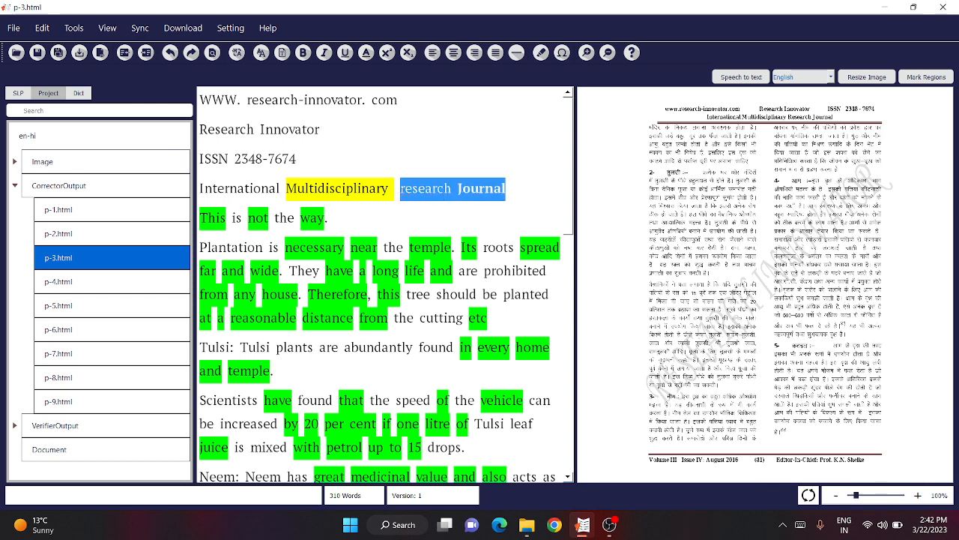
left_click(41, 30)
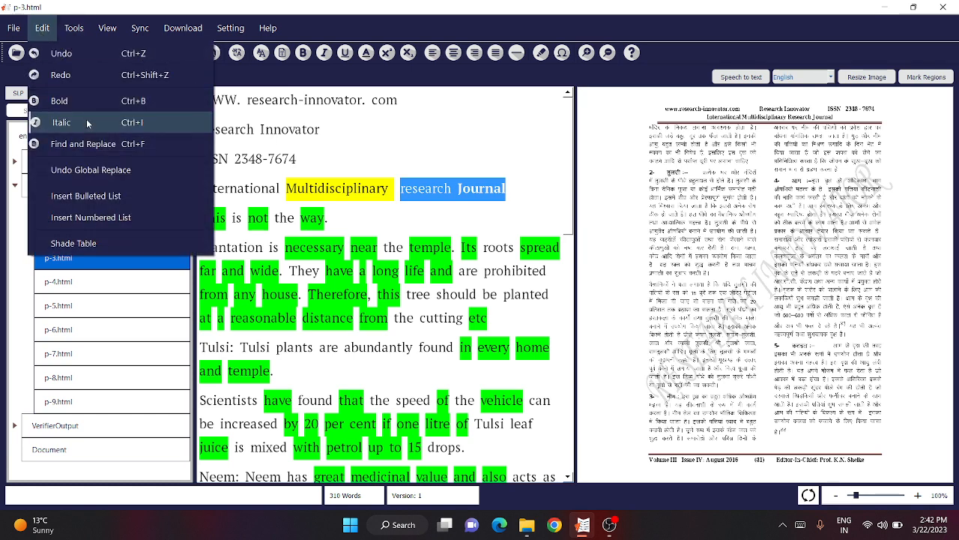
left_click(135, 124)
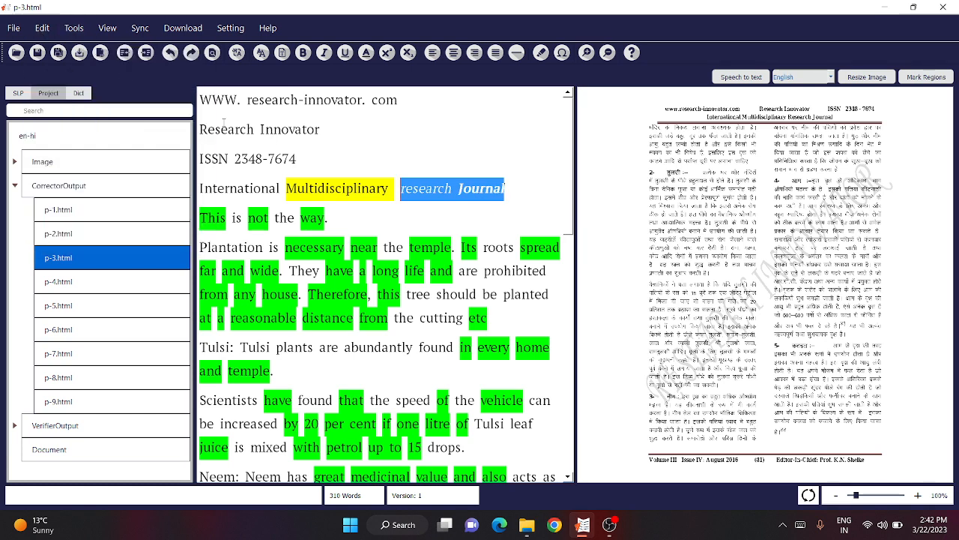
left_click(486, 198)
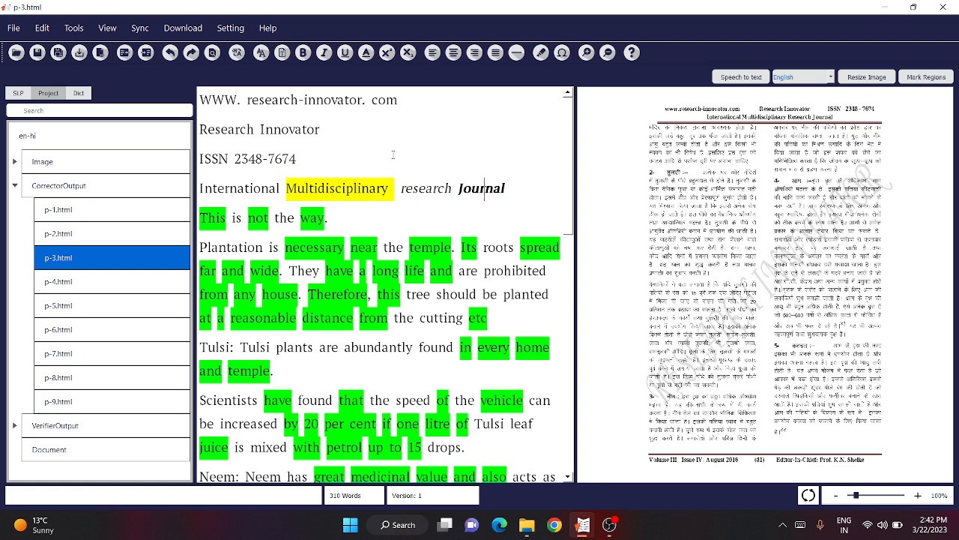
Save p-3.html and dismiss the global replacement of "J ornal" with "Journal" without applying it to other pages.
key("ctrl+s")
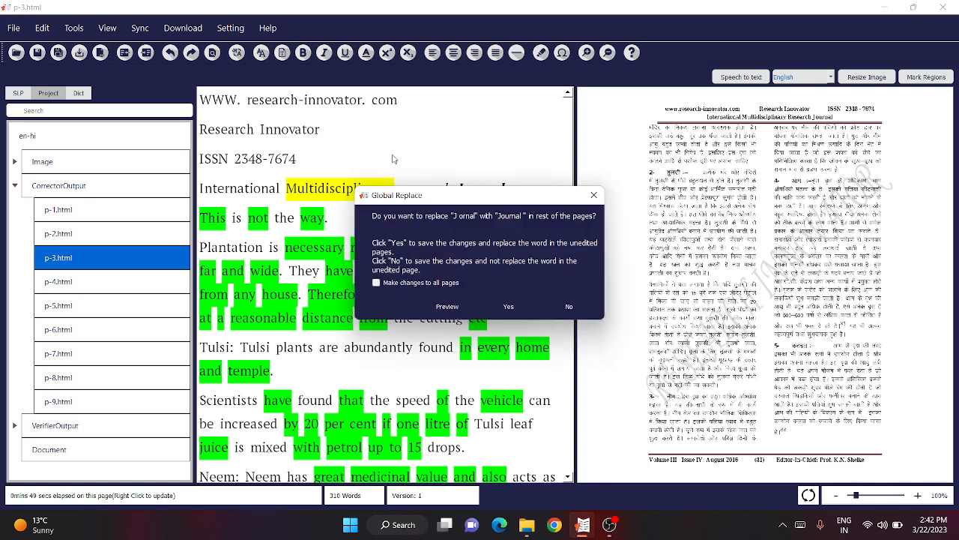
left_click(592, 196)
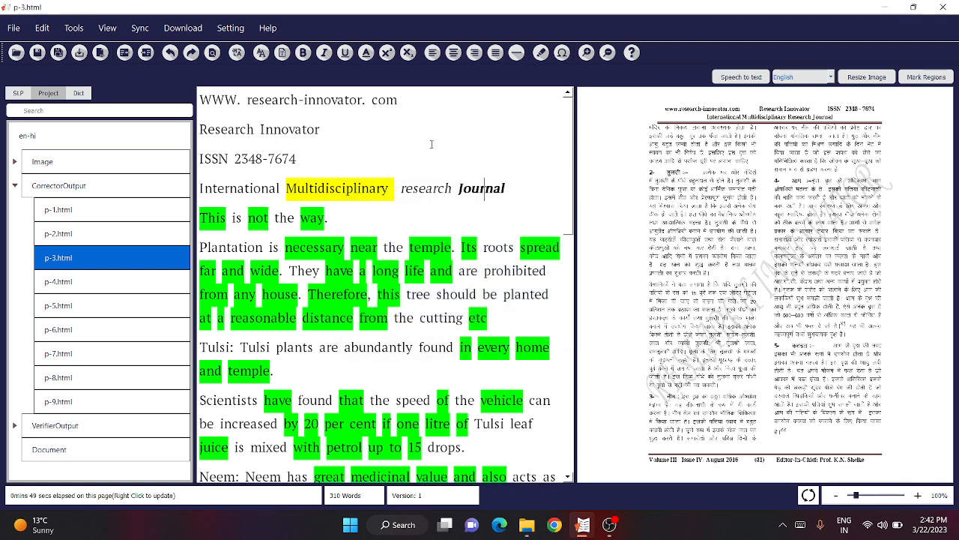
Set up Find and Replace with "Innovator" and replacement "Databases", and advance through the matches to the web address line of p-5.html.
left_click(45, 28)
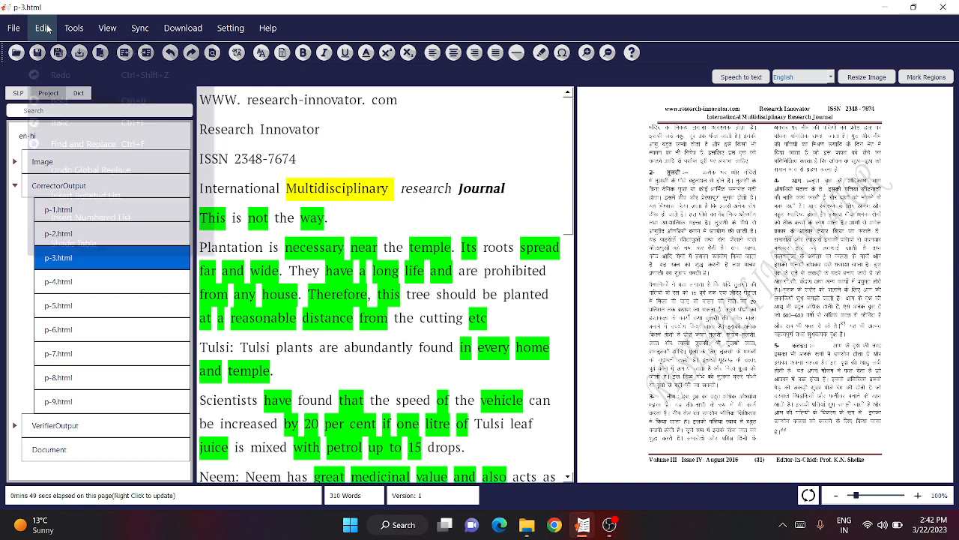
left_click(76, 144)
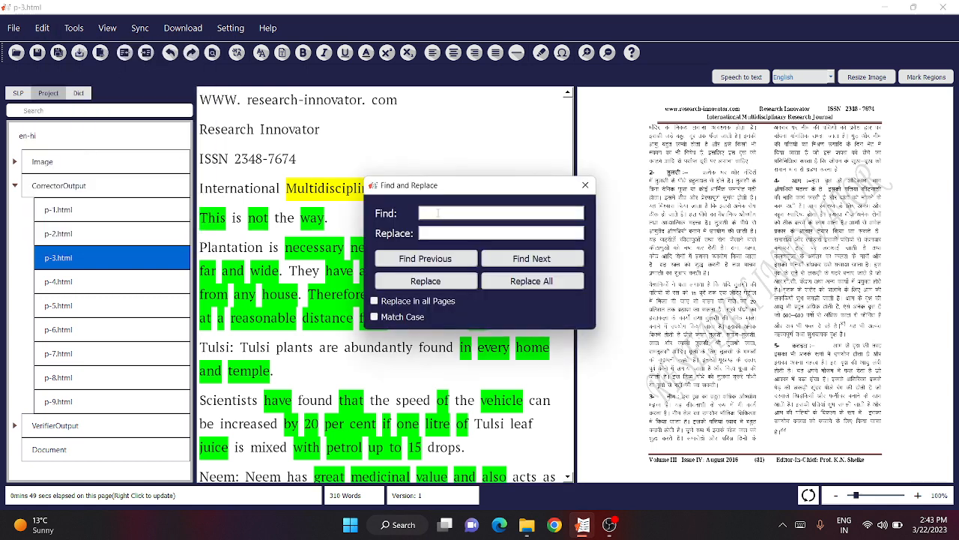
type("Inn")
type("ovat")
type("Databases")
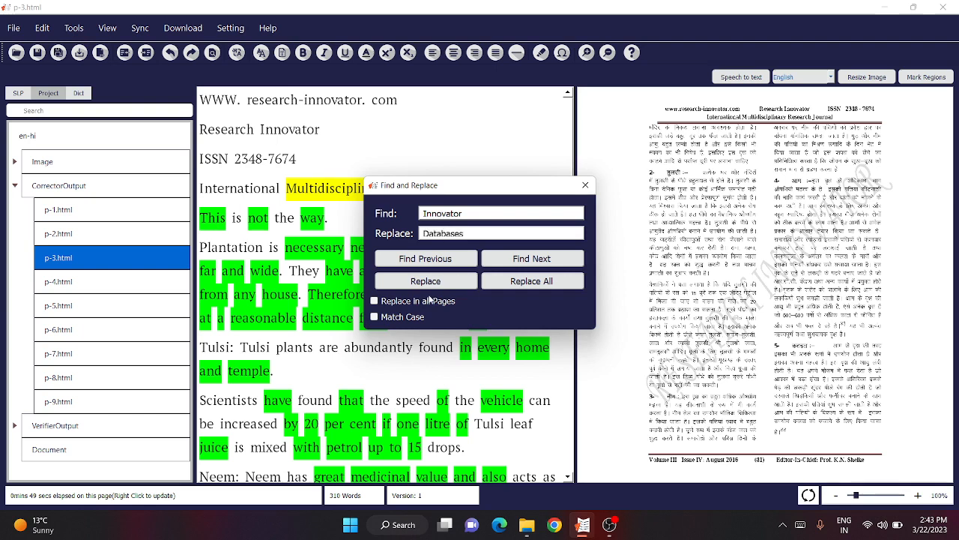
left_click(543, 258)
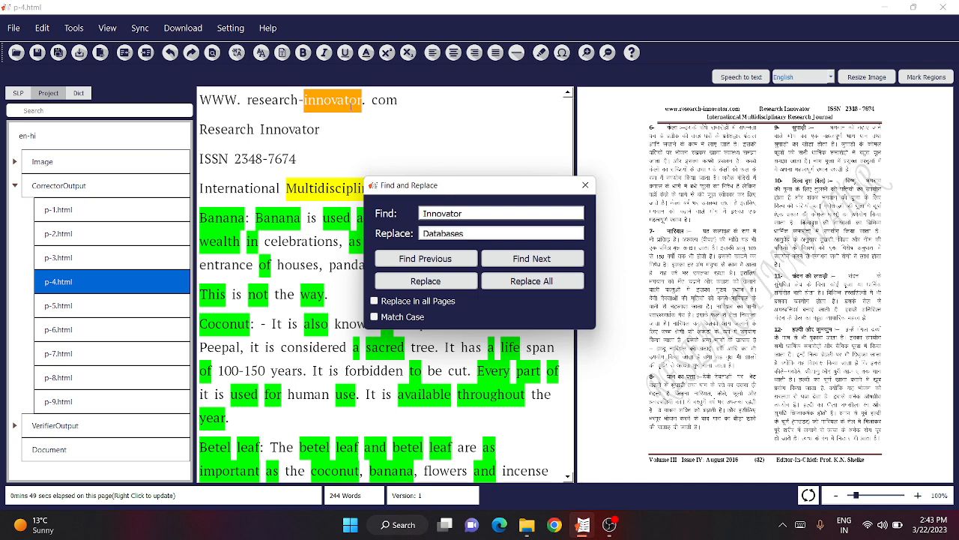
left_click(514, 263)
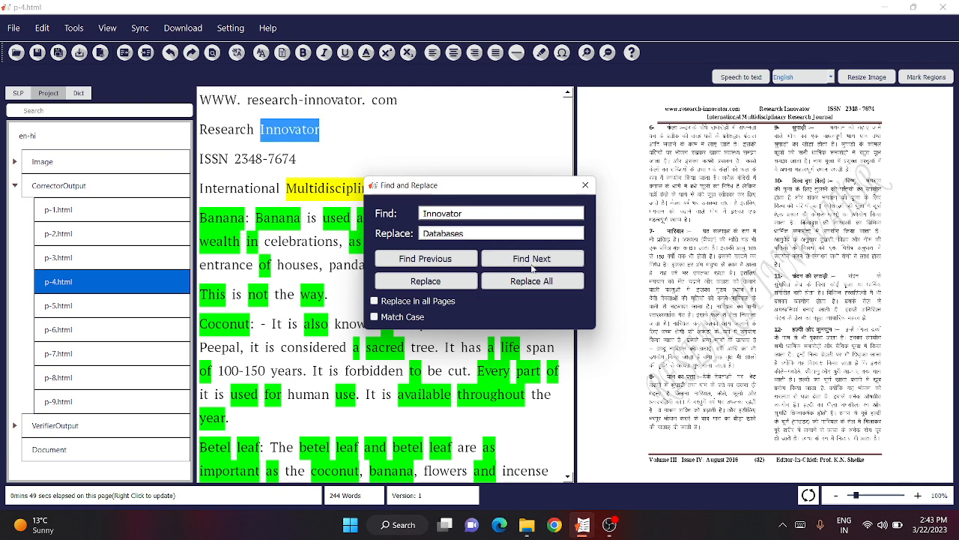
left_click(535, 260)
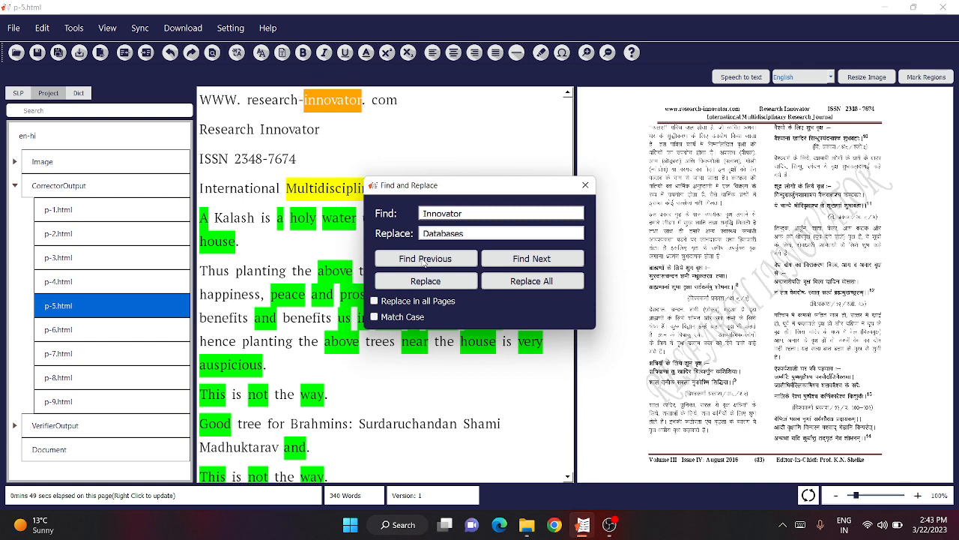
Replace the found "innovator" in the web address with "Databases" and replace all remaining matches on p-5.html.
left_click(407, 282)
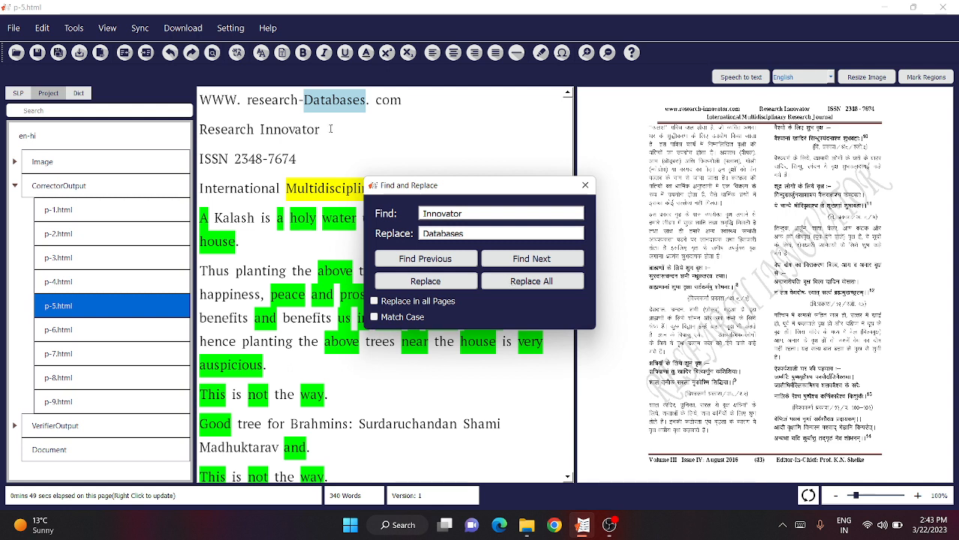
left_click(519, 280)
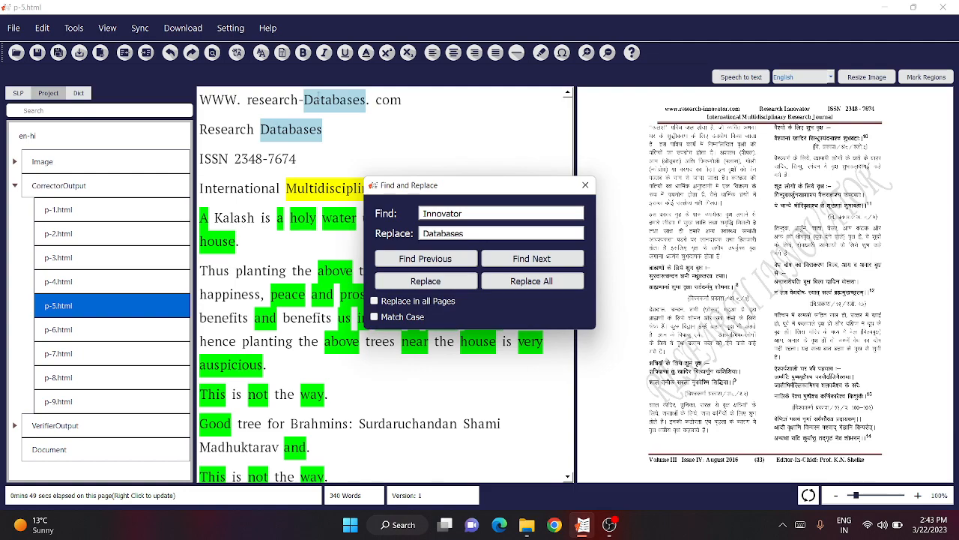
scroll(367, 342, "down", 20)
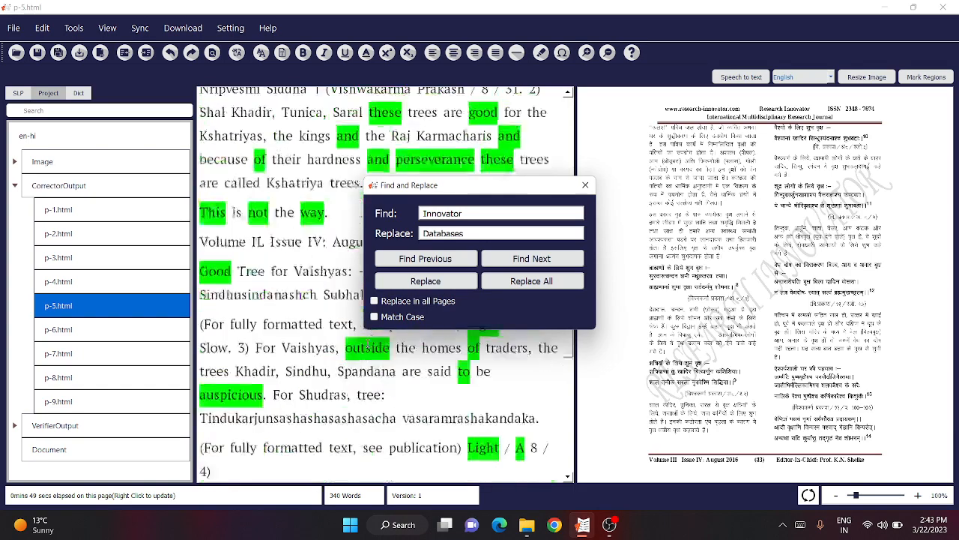
scroll(367, 343, "up", 20)
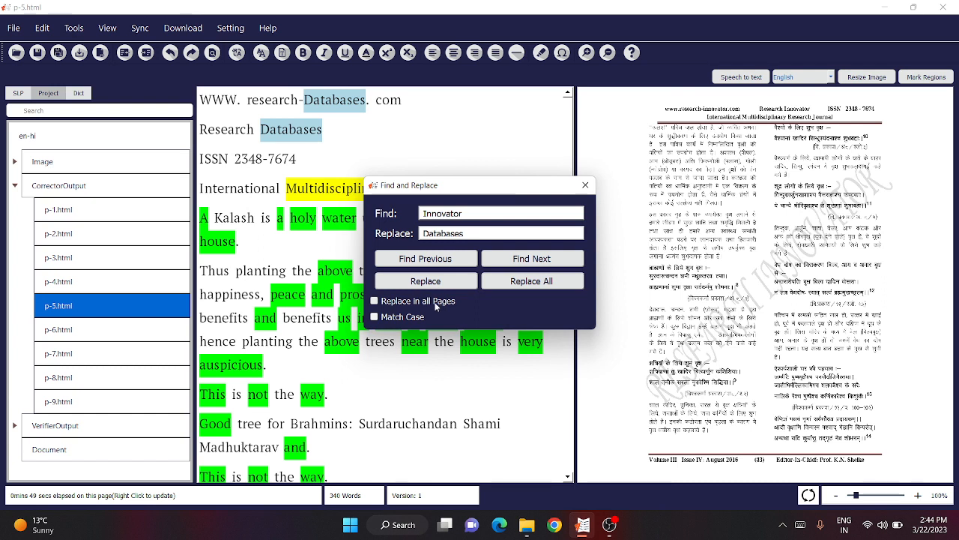
Replace "Innovator" with "Databases" in all pages, turn on Match Case and close Find and Replace.
left_click(386, 302)
left_click(515, 283)
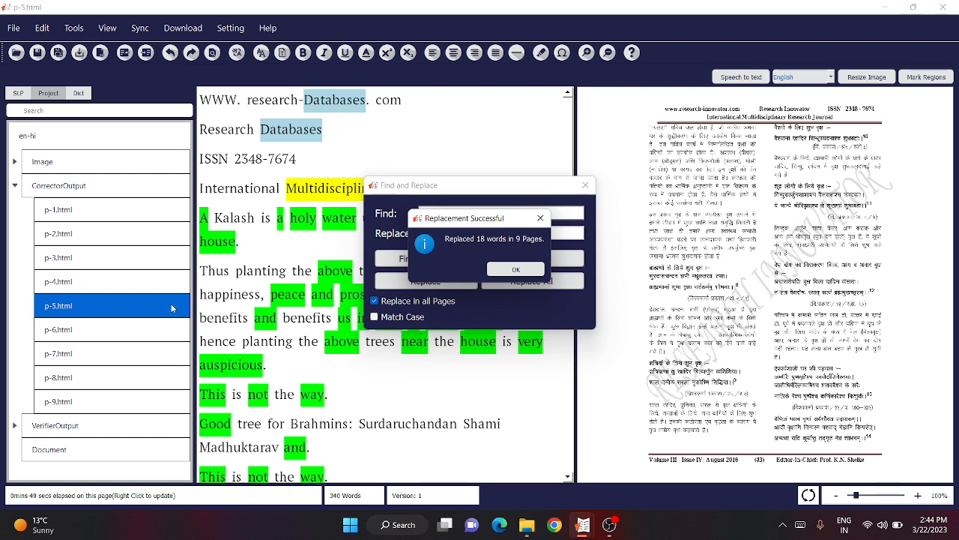
left_click(517, 269)
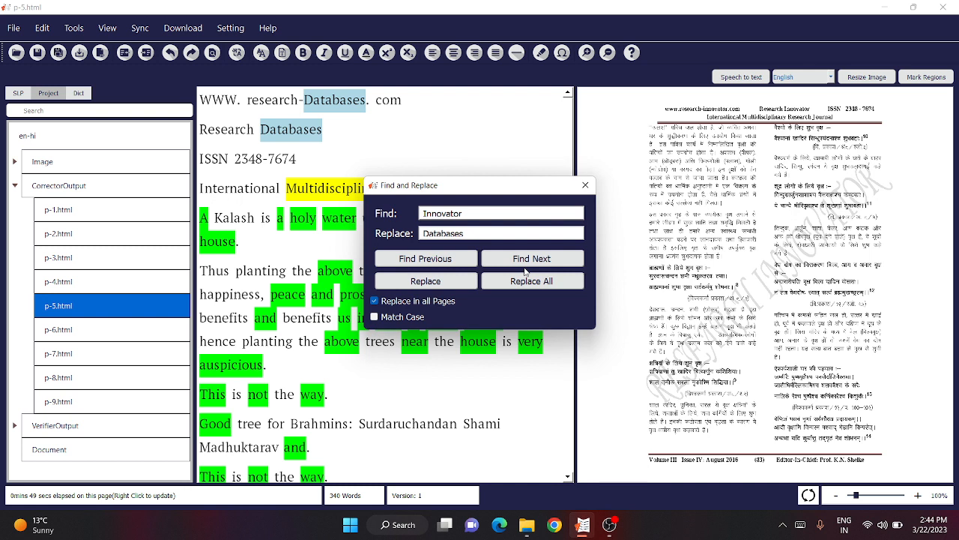
left_click(398, 317)
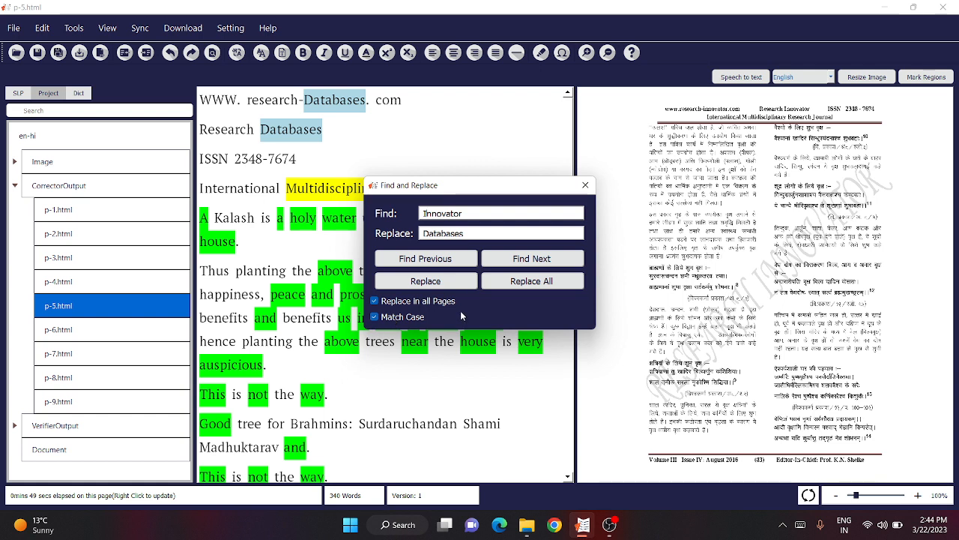
left_click(585, 185)
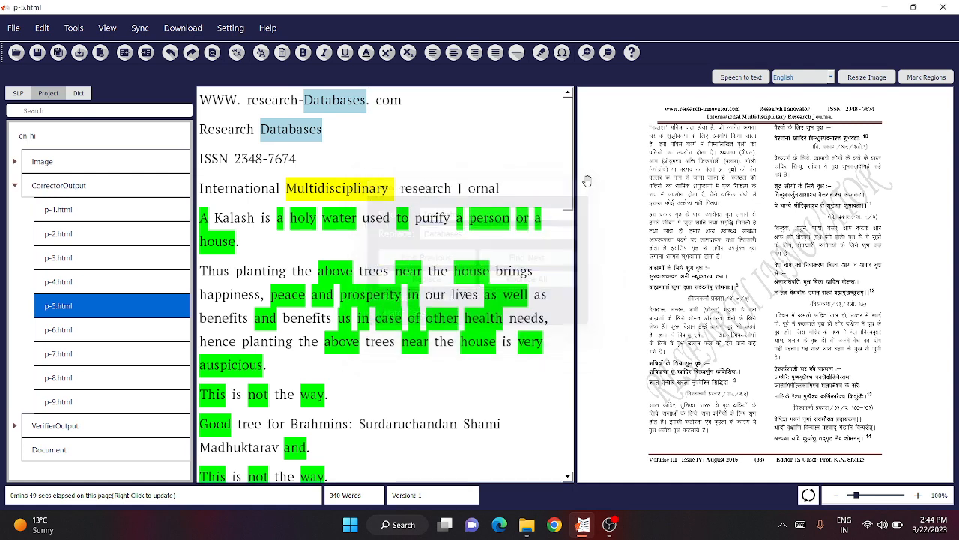
Undo the previous global replacement, changing "Multidisciplinary" back to "M multidisciplinary".
left_click(42, 28)
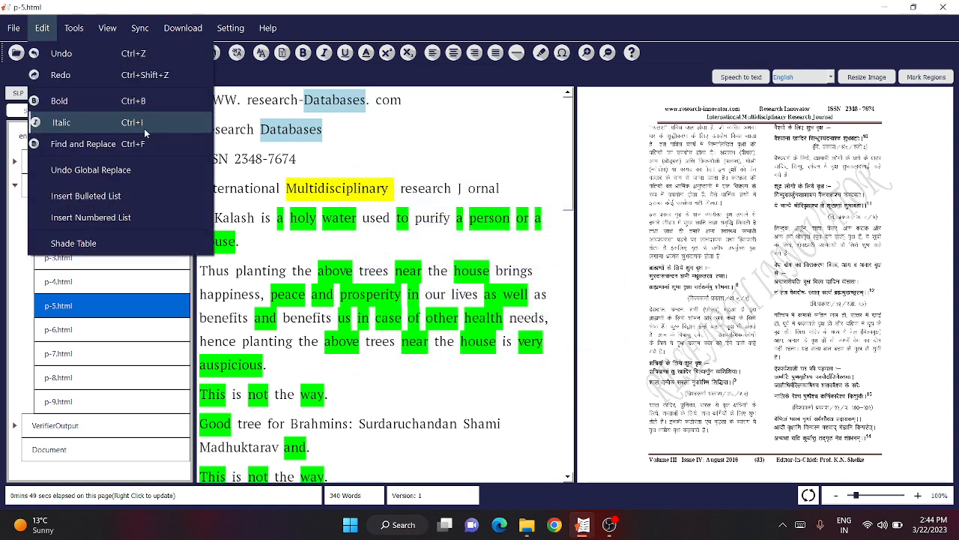
left_click(288, 175)
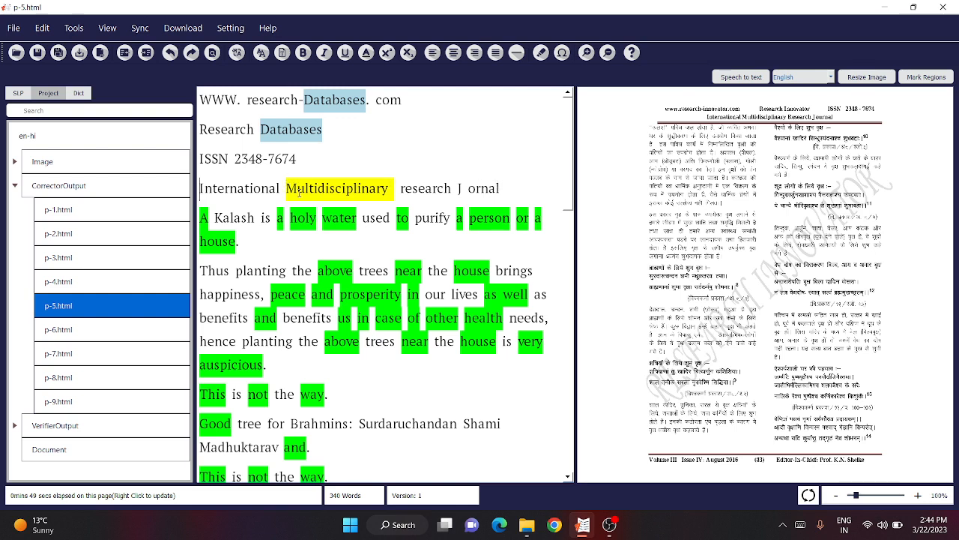
left_click(37, 28)
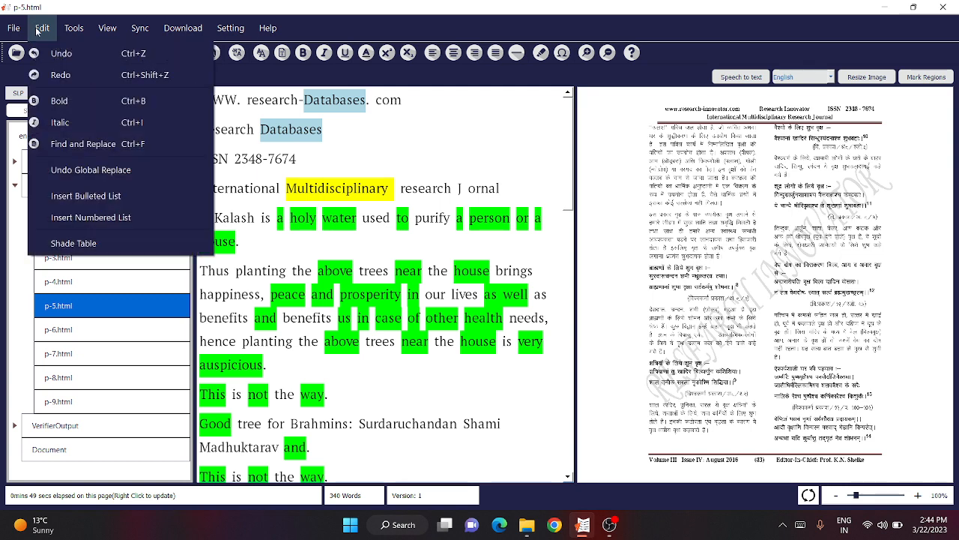
left_click(109, 172)
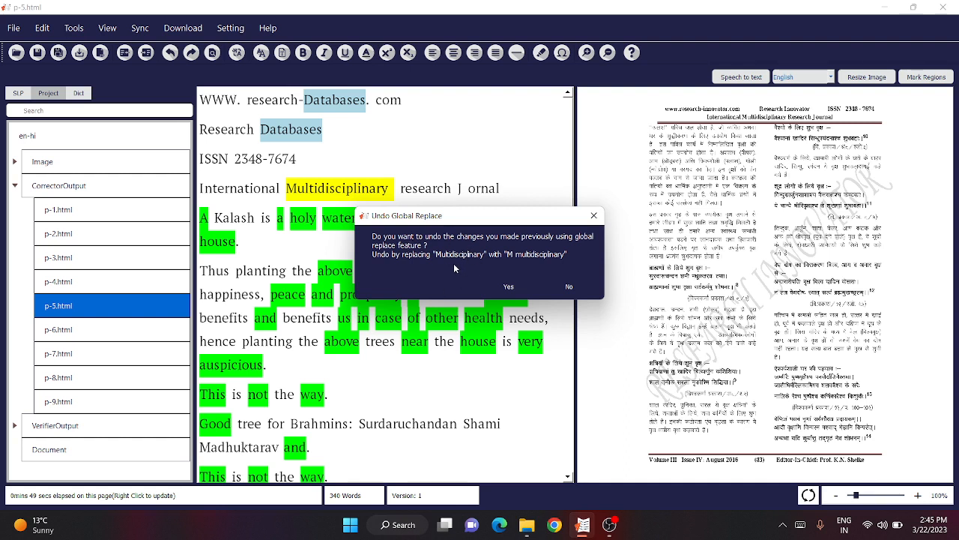
left_click(506, 290)
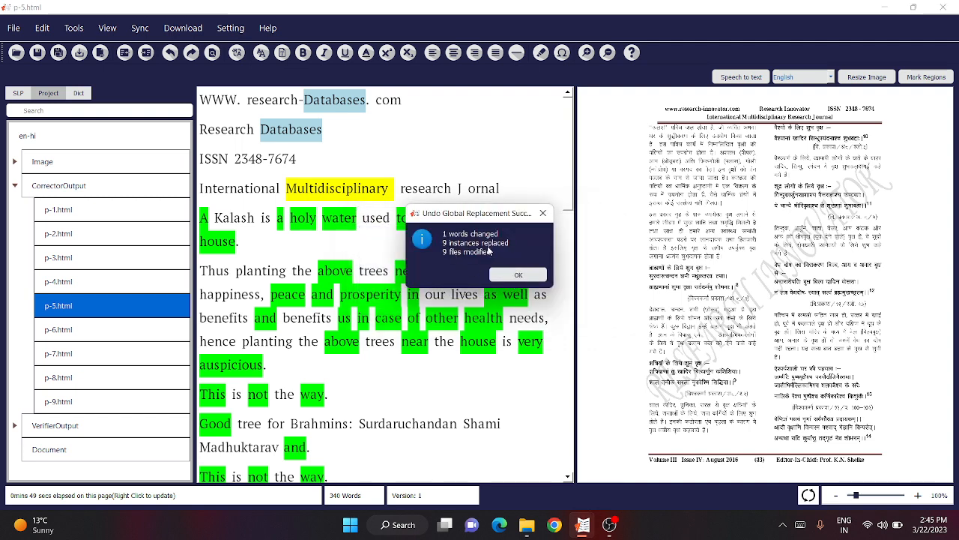
left_click(522, 275)
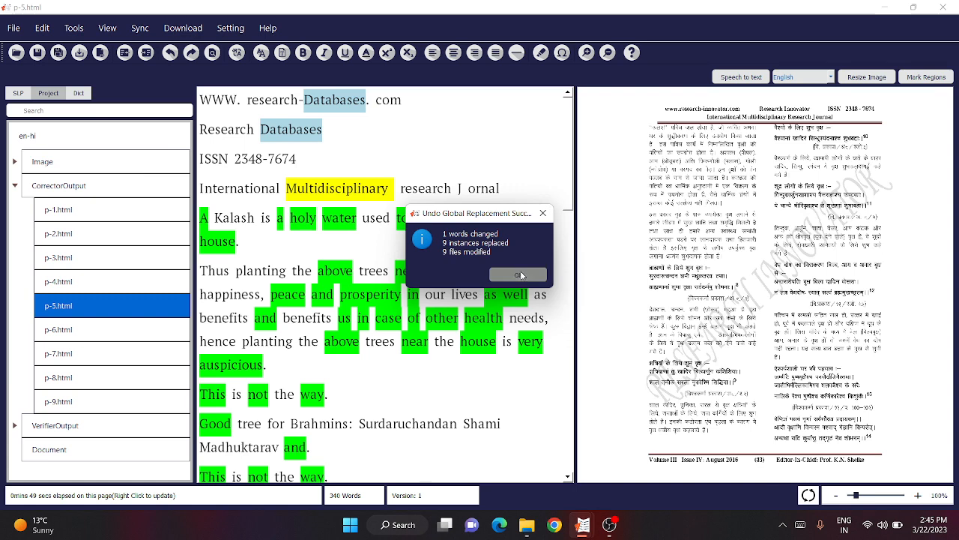
Open p-2.html, saving p-5.html and dismissing the selection of words to replace globally.
left_click(78, 238)
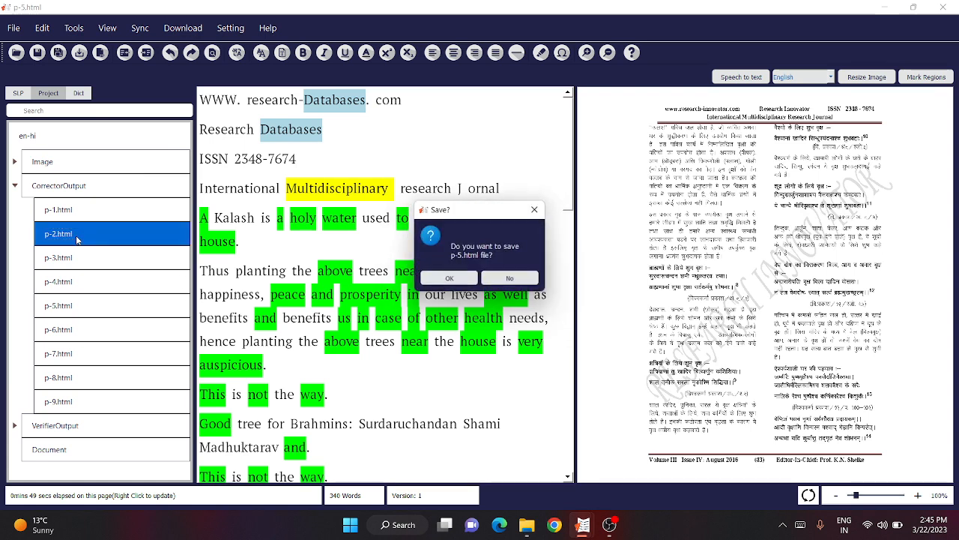
left_click(460, 279)
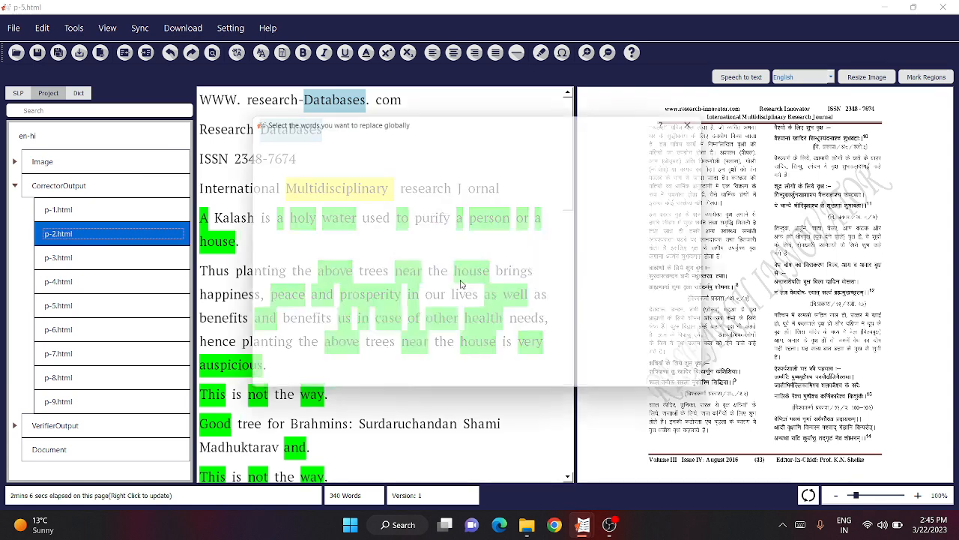
left_click(705, 118)
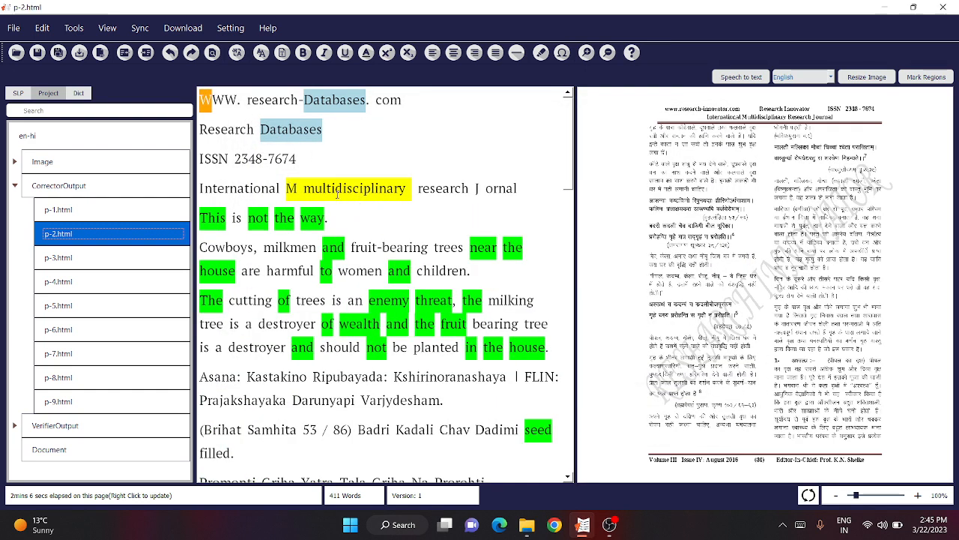
Turn the web address line at the start of p-2.html into a bulleted list with the List Square style.
left_click(41, 29)
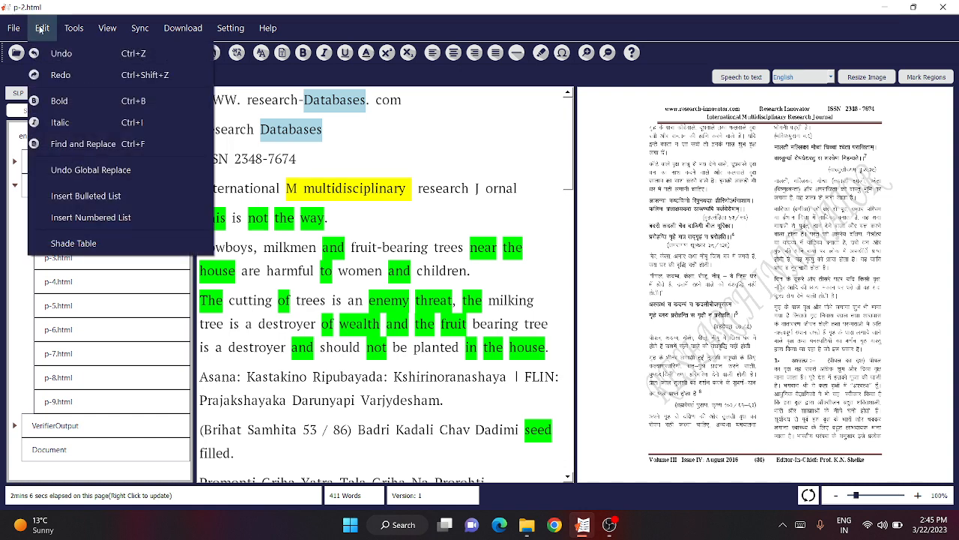
left_click(120, 195)
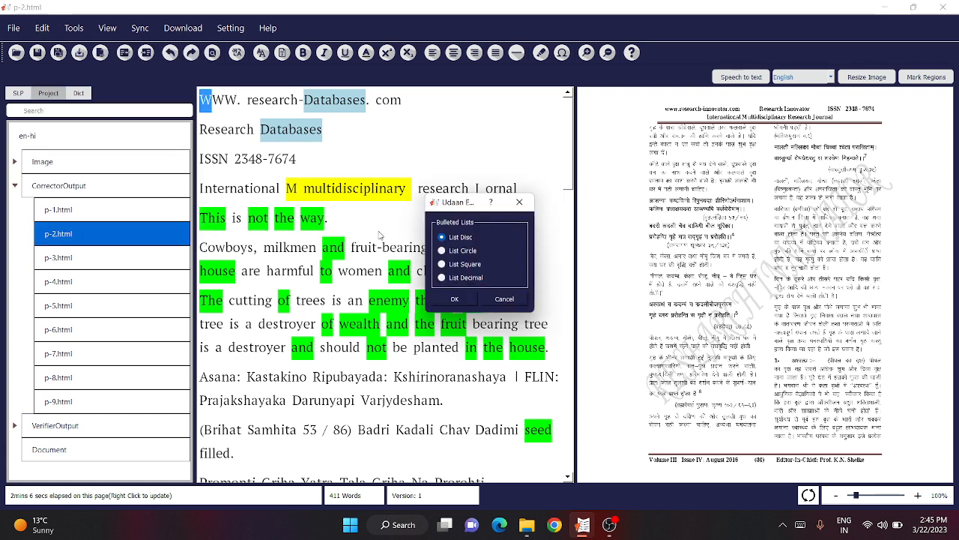
left_click(463, 251)
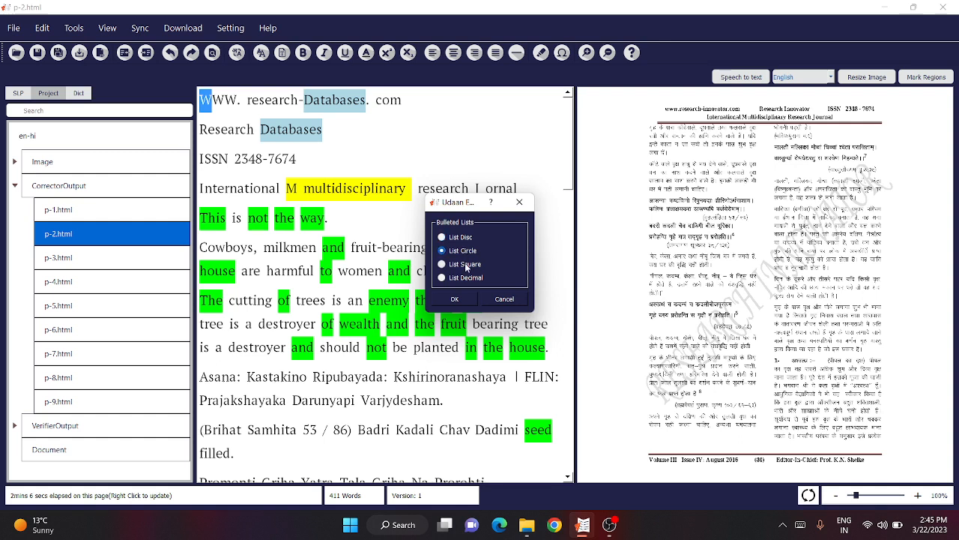
left_click(464, 263)
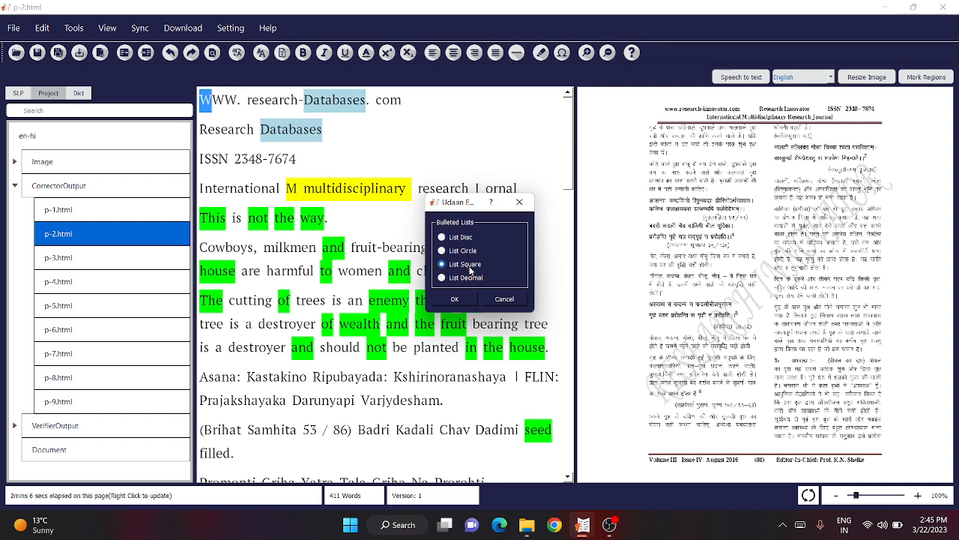
left_click(454, 299)
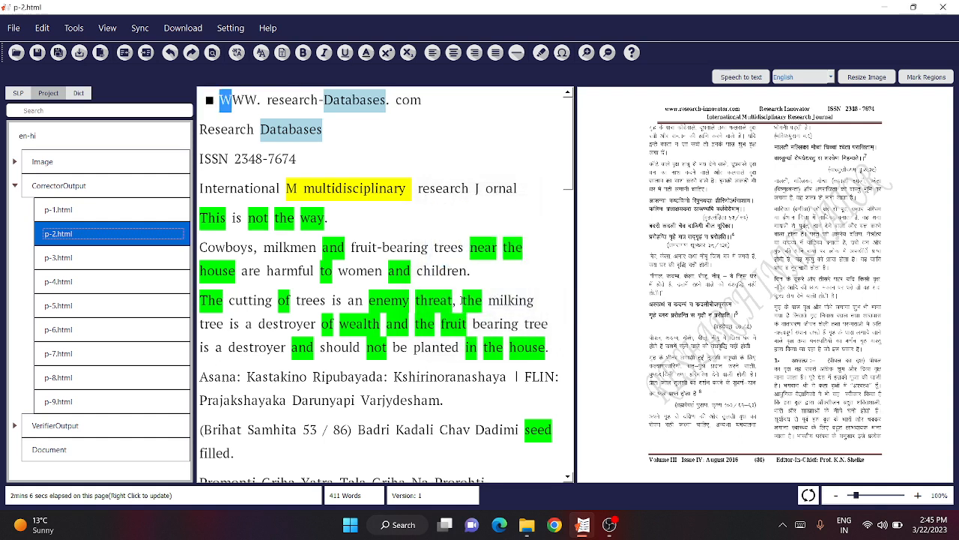
Add the items "bvhjfb" and "njnbgjb" below the web address in the square-bulleted list and end the list with an unbulleted line.
left_click(432, 97)
key("Return")
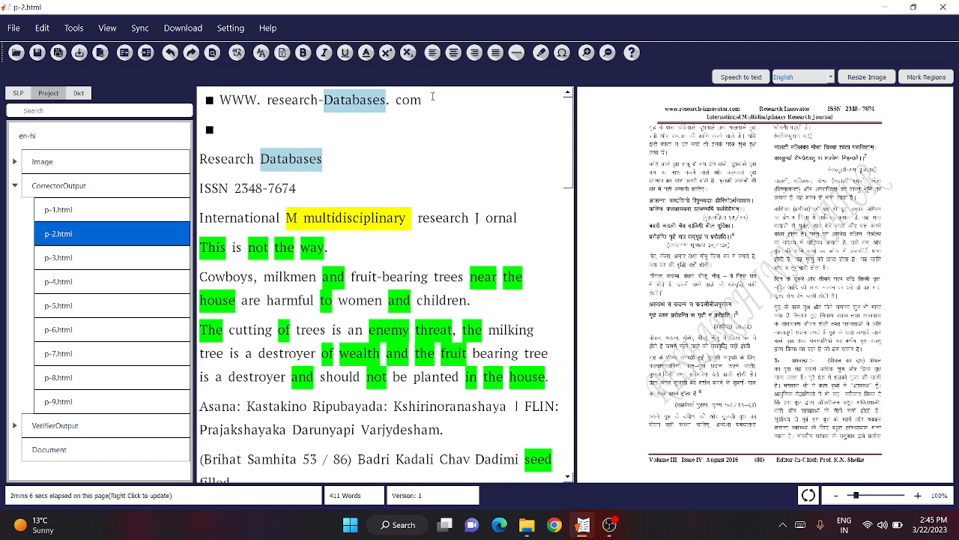
type("bvhjfb")
key("Return")
type("njnbgjb")
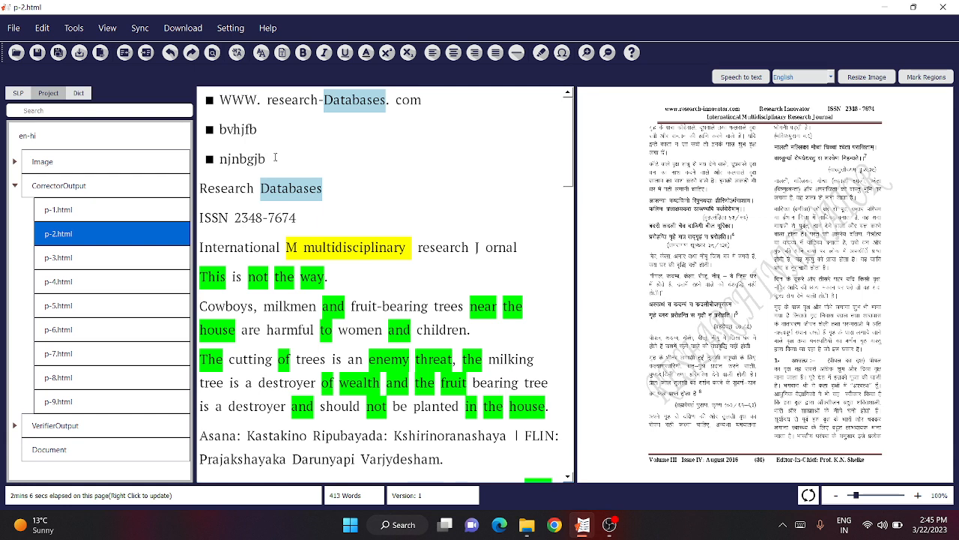
key("Return")
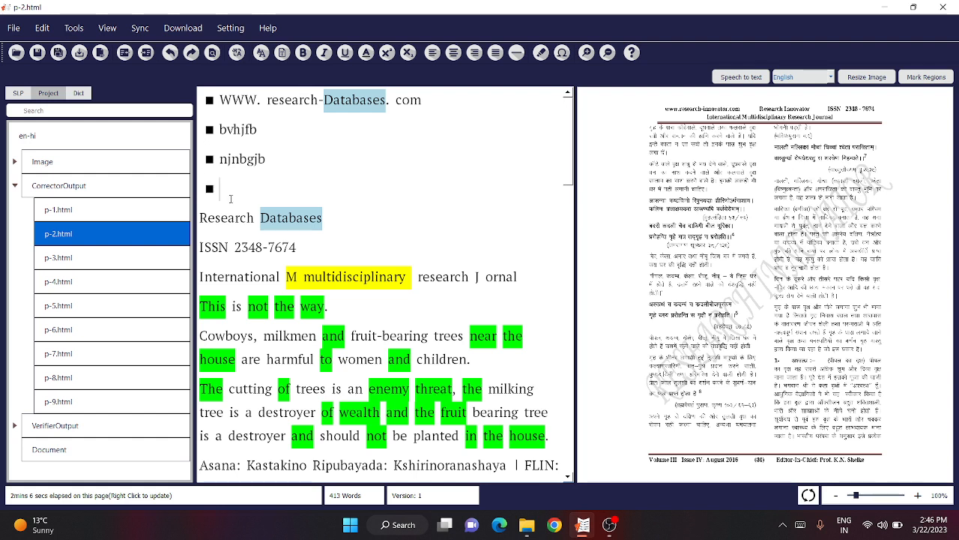
key("BackSpace")
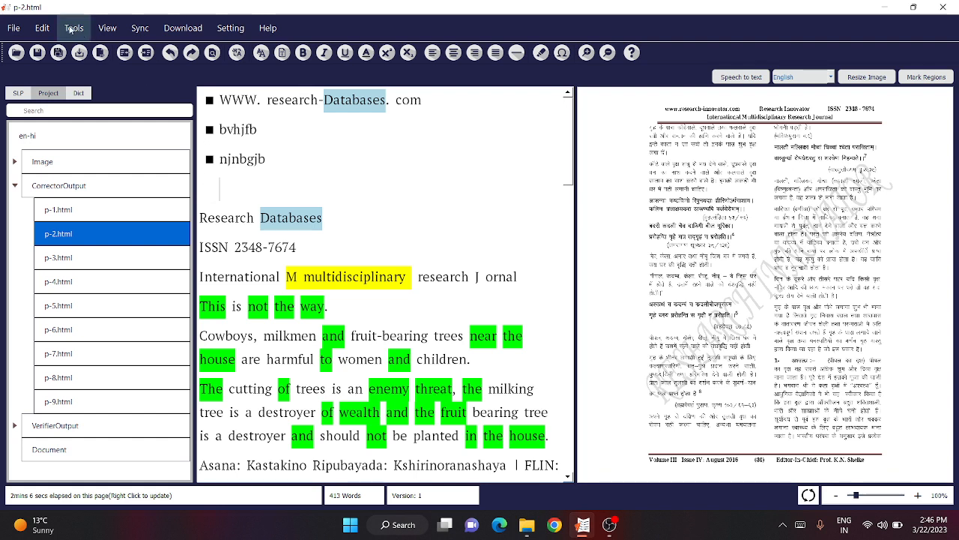
Insert a List Circle bulleted list below the square bullets with the items "hbhfbjhf", "vbfdjhvbjb" and "jnkjnjg".
left_click(42, 28)
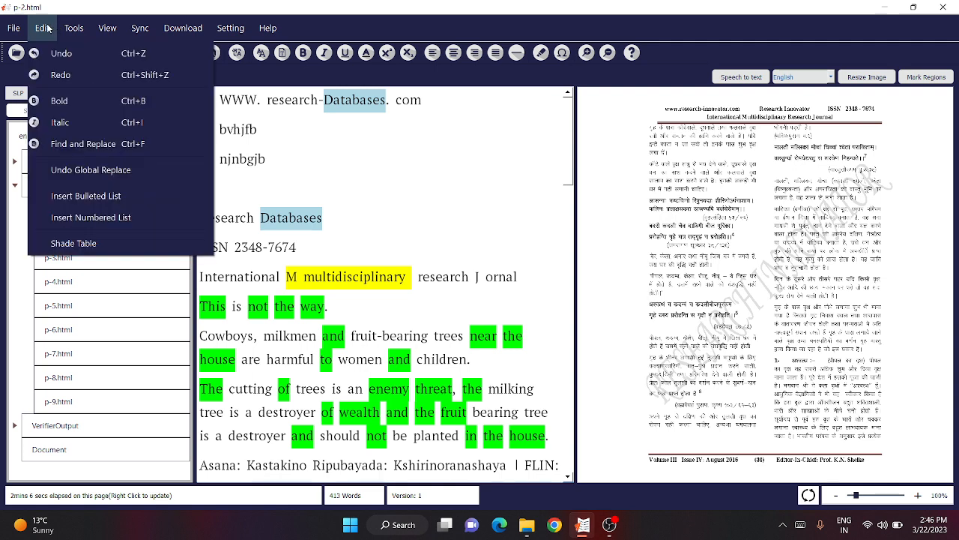
left_click(105, 196)
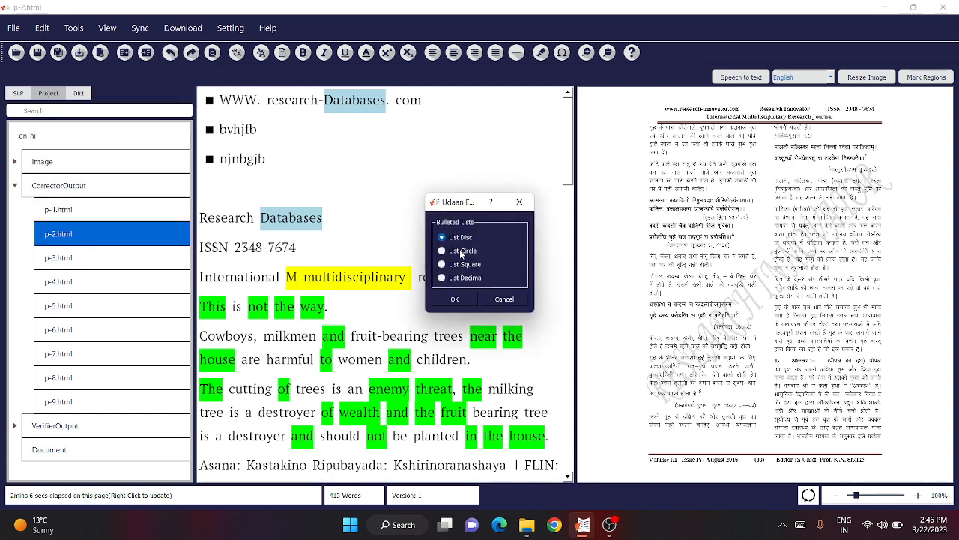
left_click(460, 252)
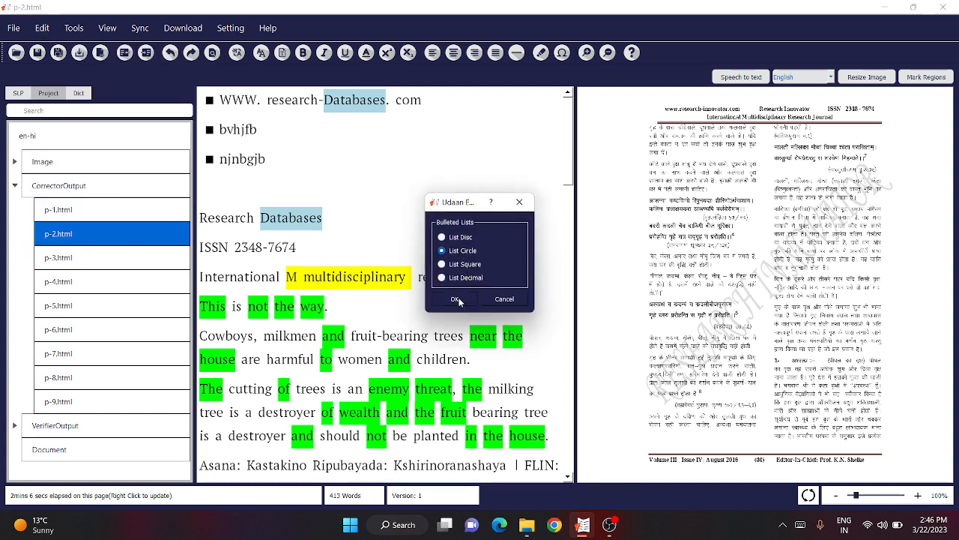
left_click(456, 299)
type("hbhfbjhf")
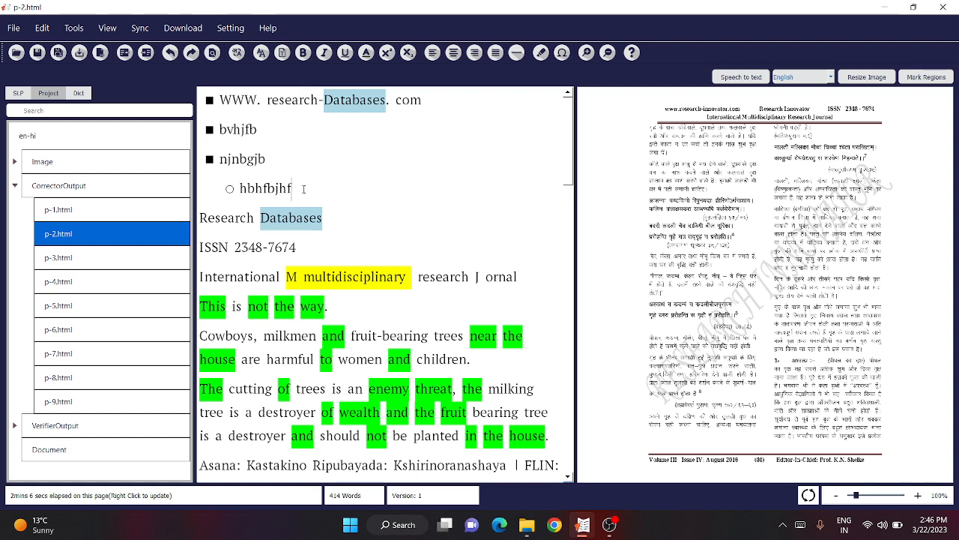
key("Return")
type("vbfdjhvbjb")
key("Return")
type("jnkj")
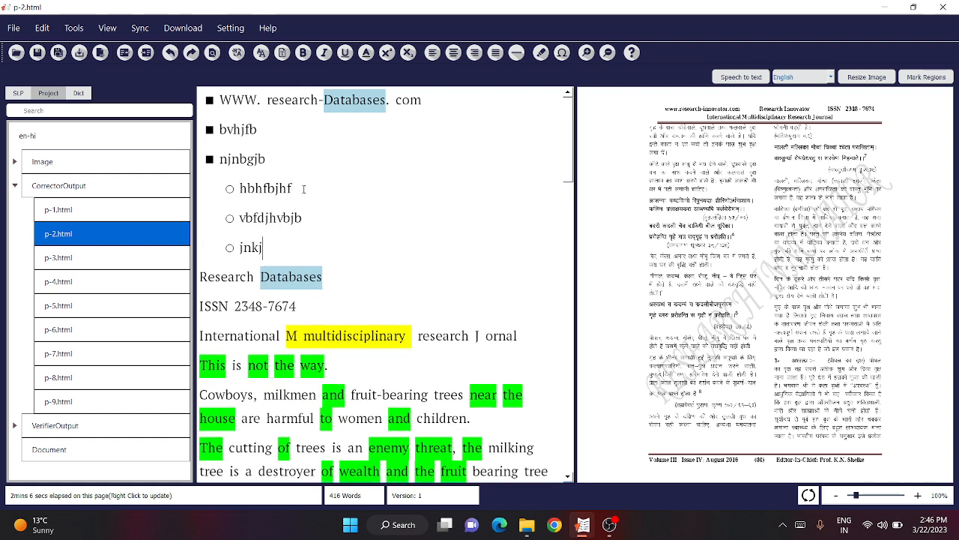
type("njg")
Turn the "jnkjnjg" item into a List Lower Roman numbered list and add "m j" as its second item.
left_click(42, 28)
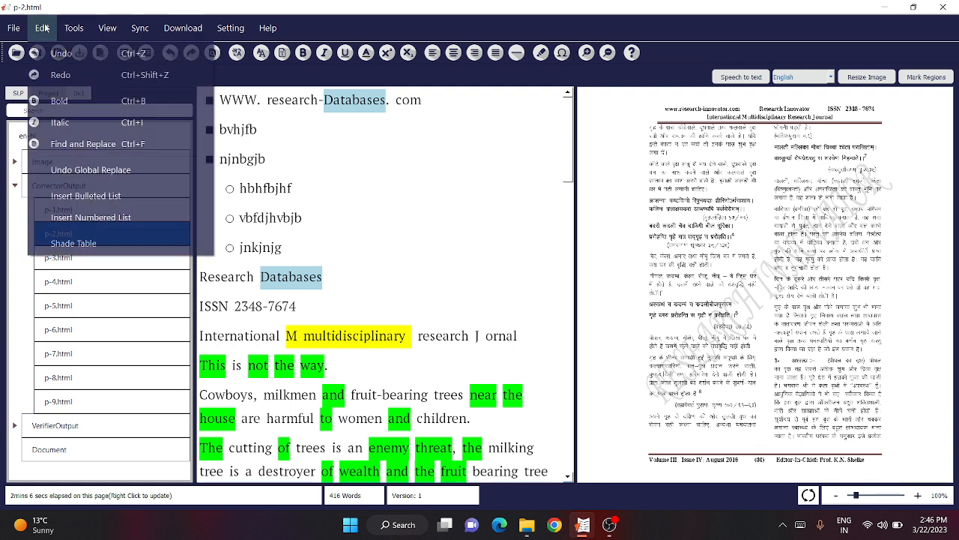
left_click(109, 218)
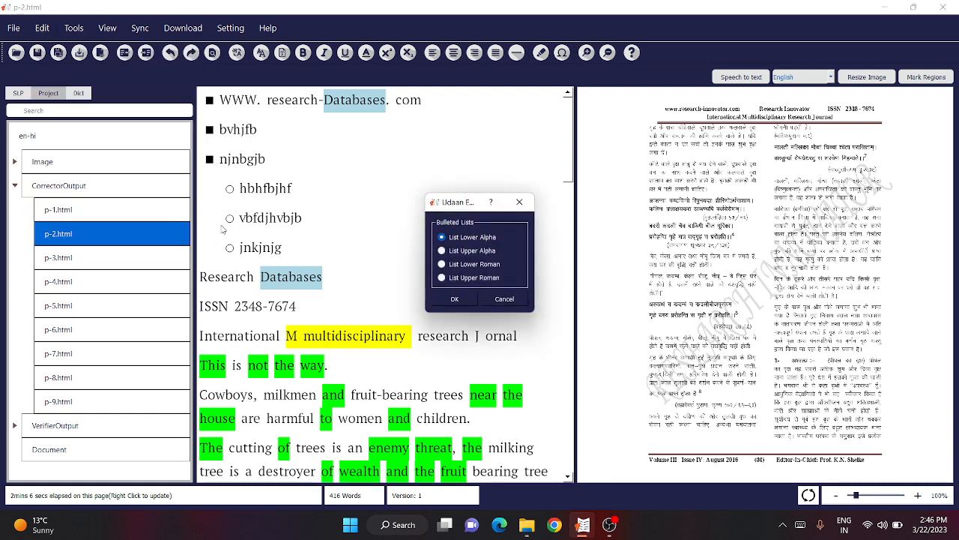
left_click(470, 265)
left_click(456, 299)
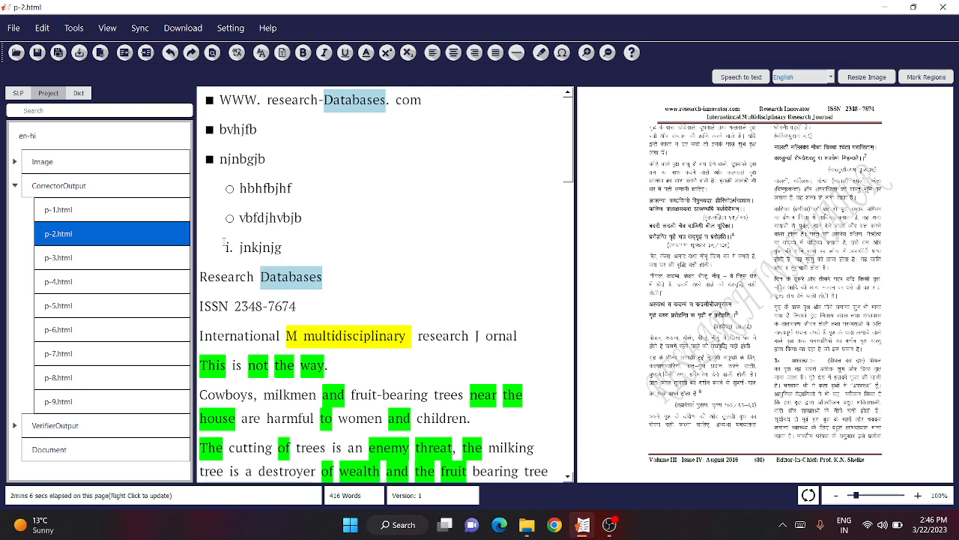
key("Return")
type("m j")
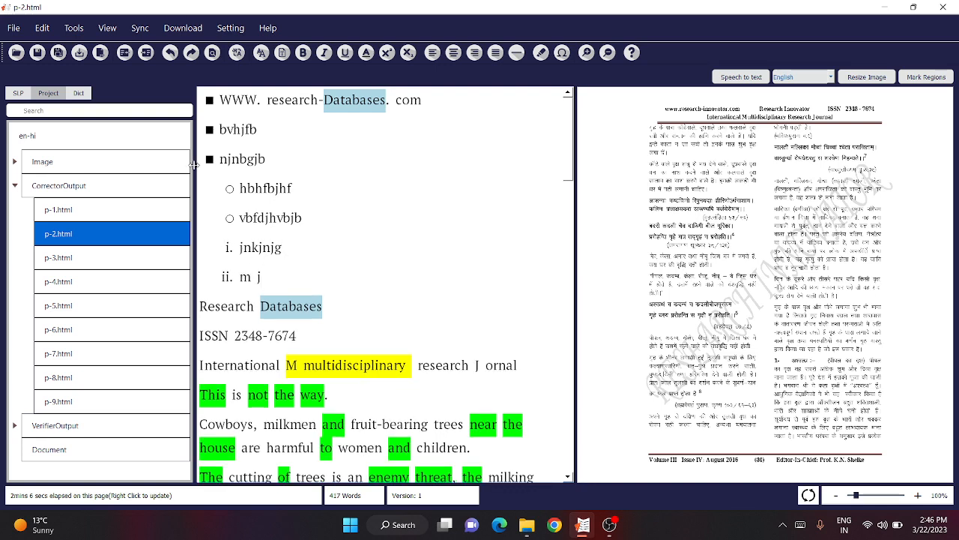
Insert a table with 2 rows and 2 columns on a new list line below "m j".
left_click(43, 30)
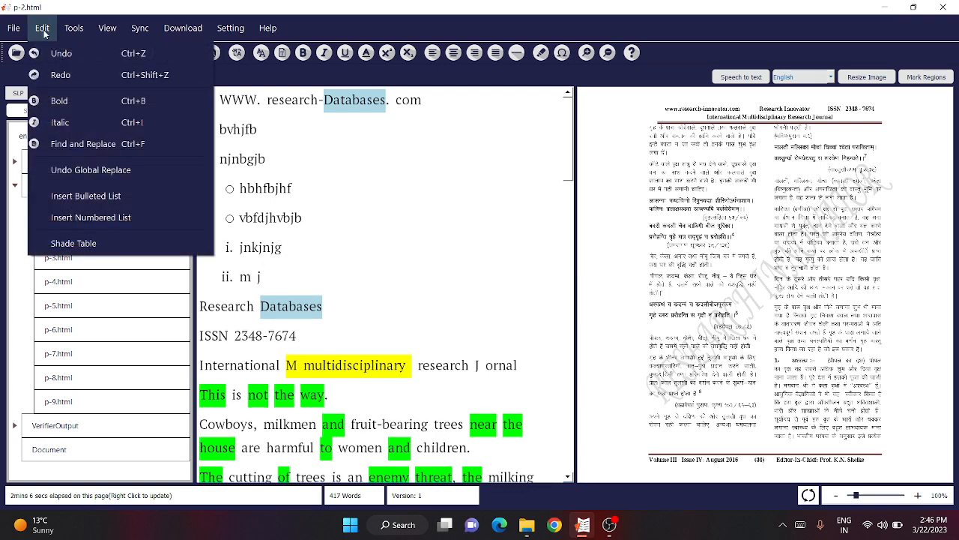
left_click(299, 239)
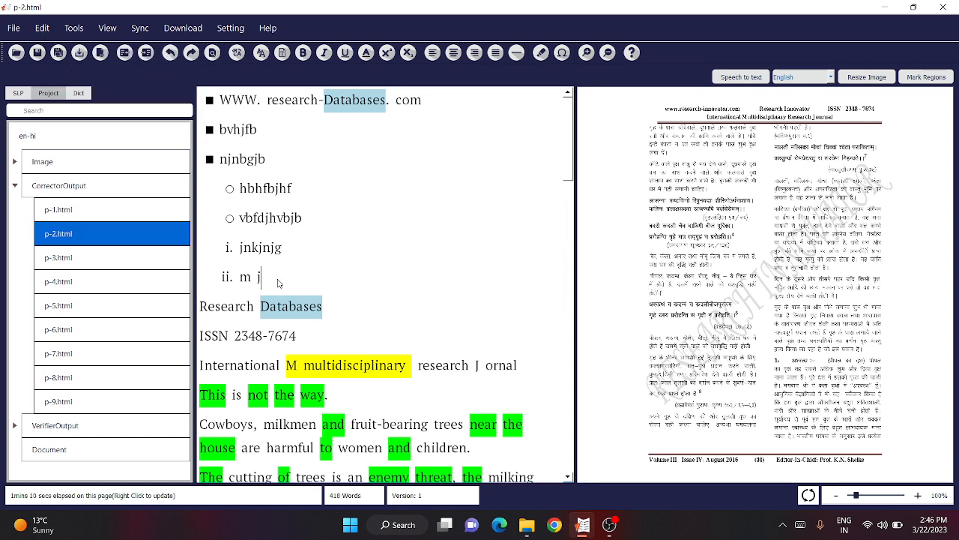
key("Return")
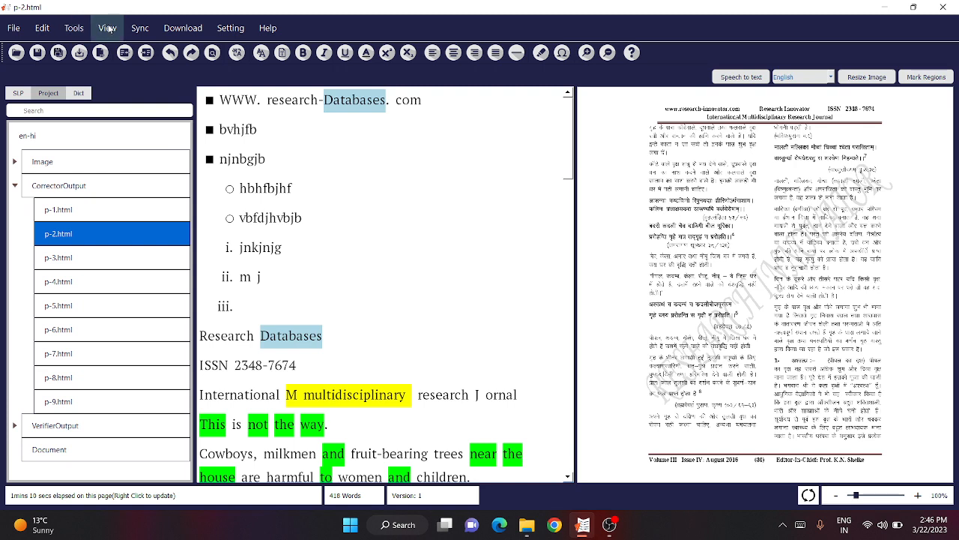
left_click(109, 27)
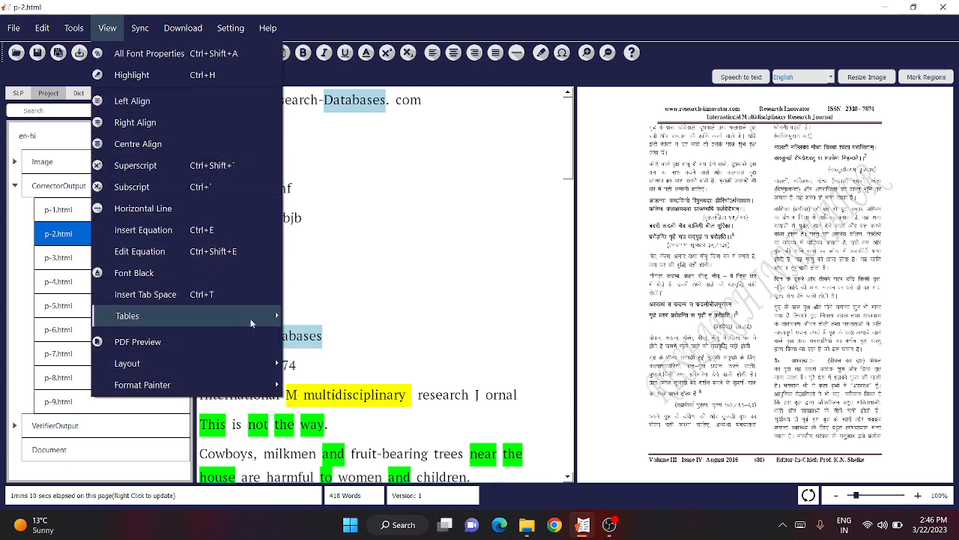
mouse_move(252, 318)
left_click(307, 316)
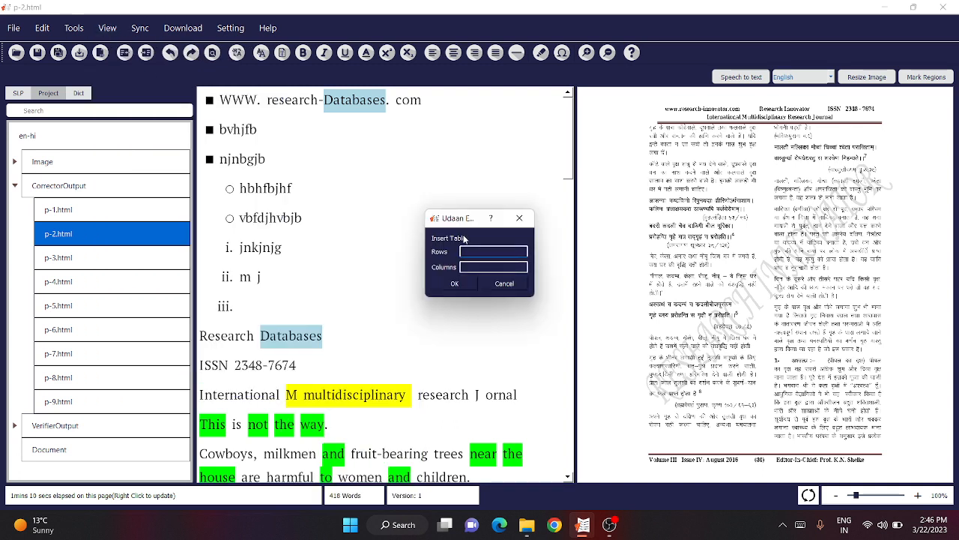
left_click(471, 264)
type("2")
left_click(455, 284)
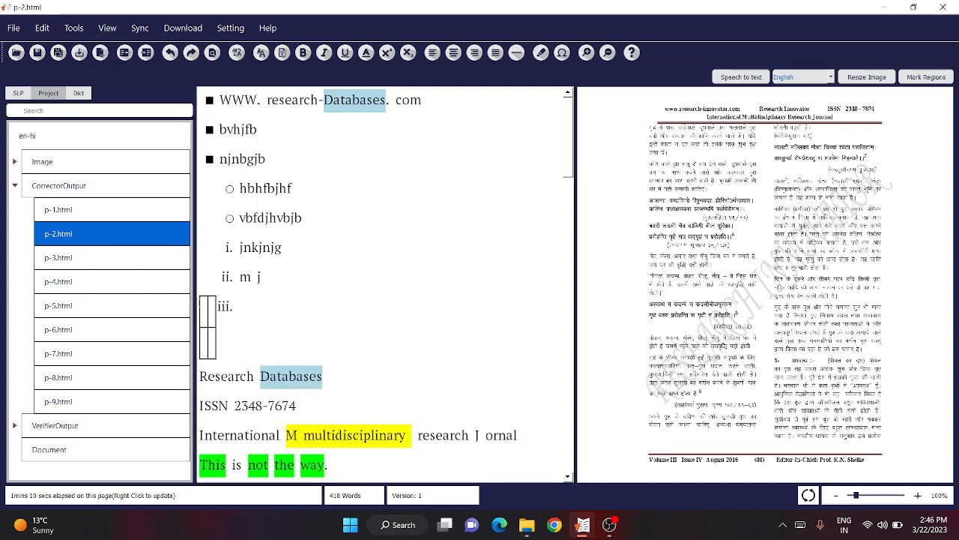
Fill the table's first row with "sno" and "ffdfdfdb" and its second row with "bfgbgfbn" and "nhgnhgn".
type("sno")
key("Tab")
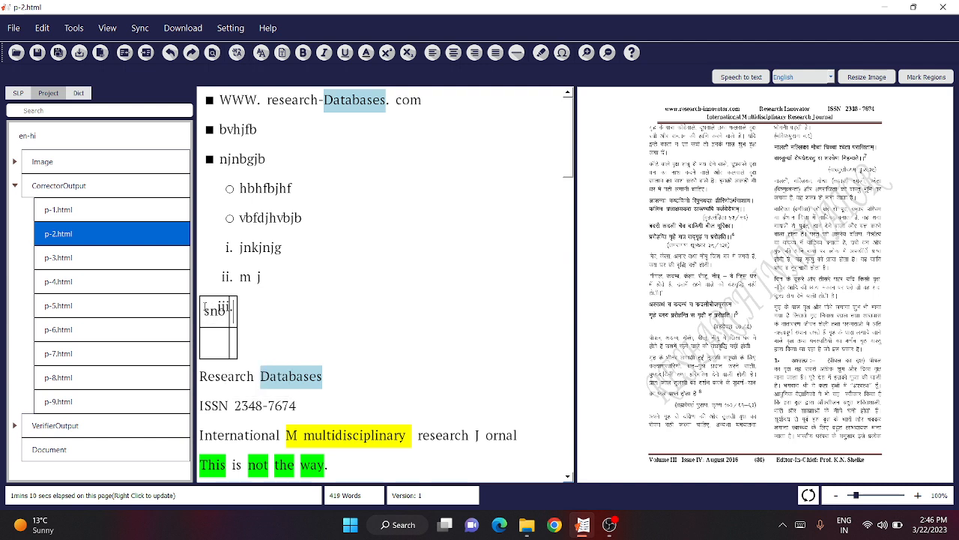
type("ffdfdfdb")
key("Tab")
type("bfgbfgbfbn")
key("Tab")
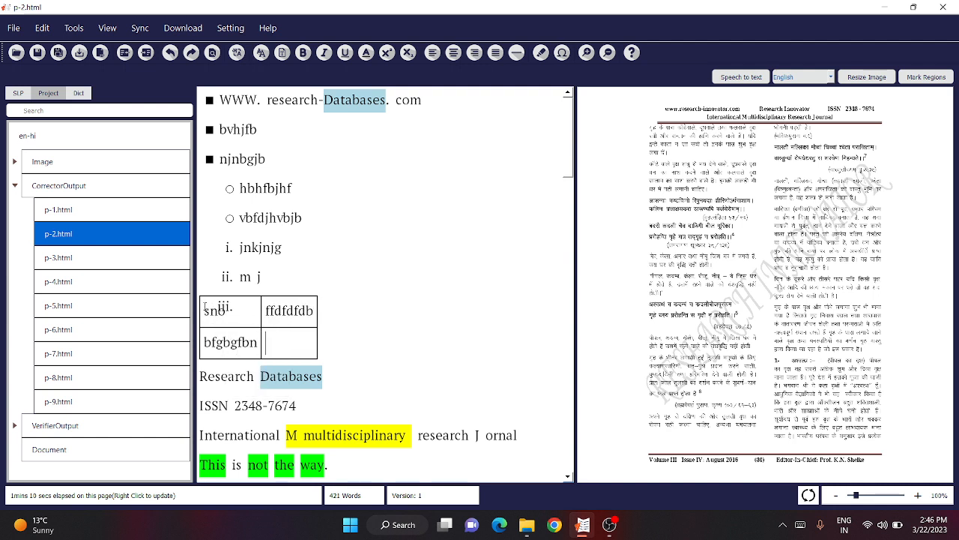
type("nhgnhgn")
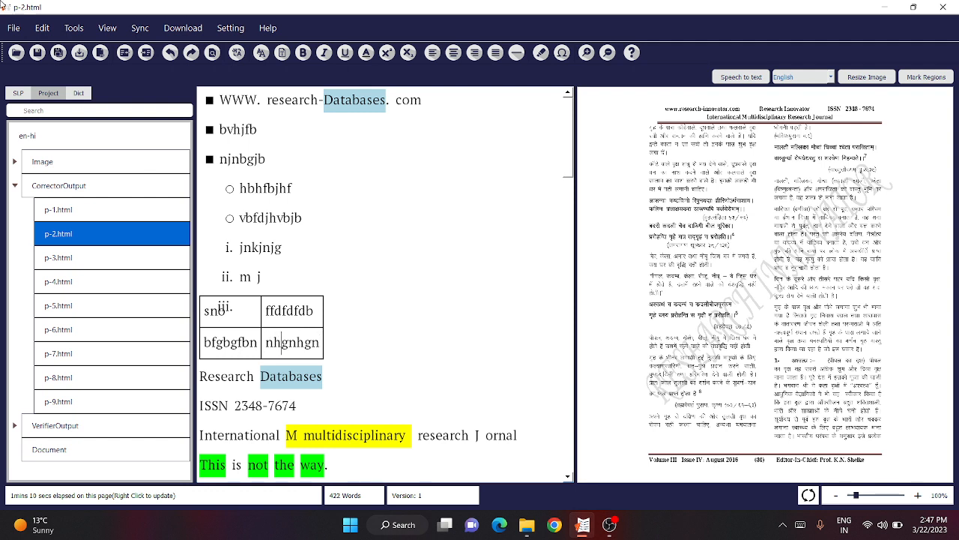
Shade the table cell containing "nhgnhgn" with the basic orange colour #ff5500.
left_click(42, 27)
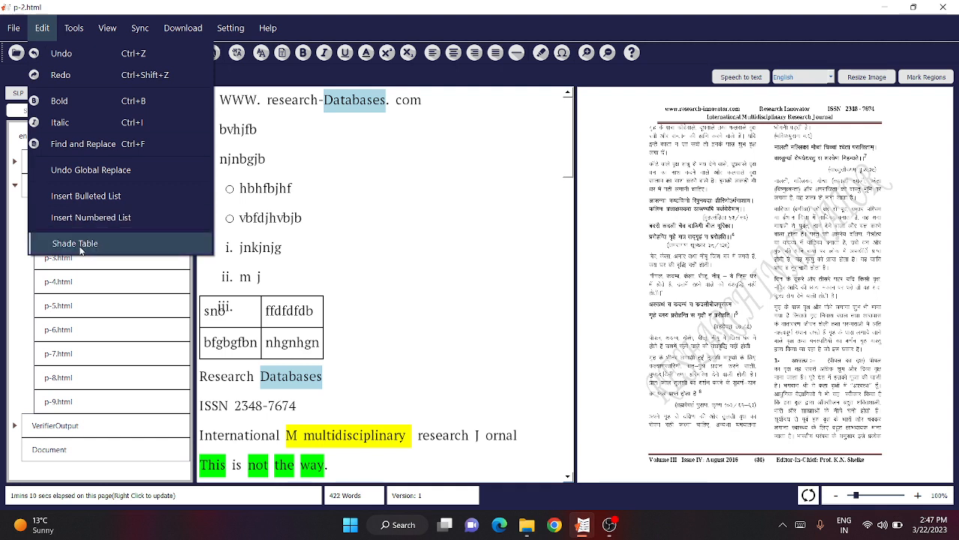
right_click(299, 341)
right_click(297, 342)
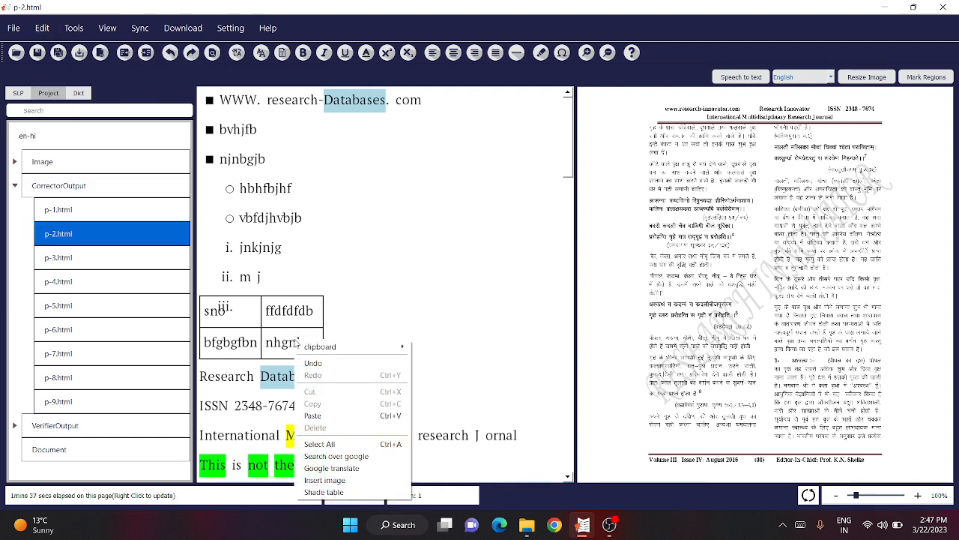
left_click(345, 489)
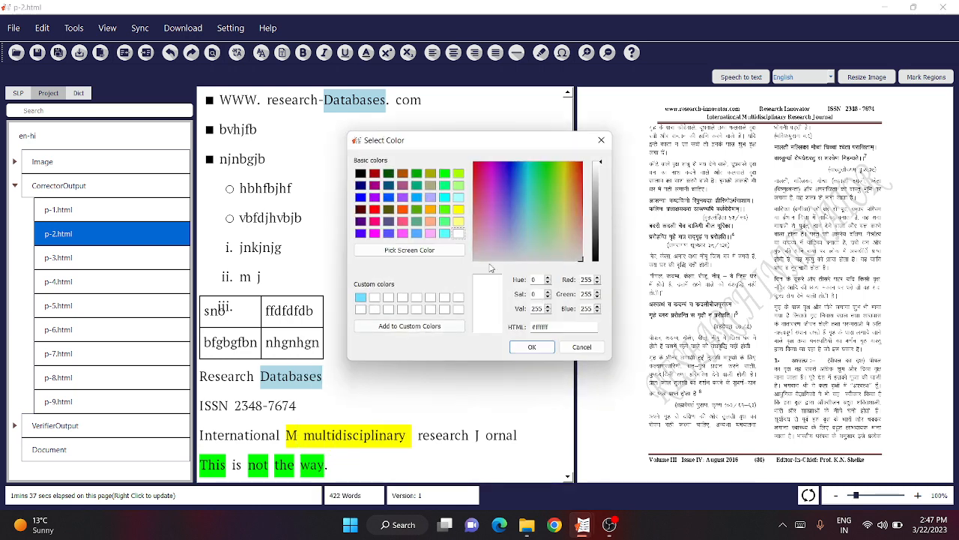
left_click(403, 209)
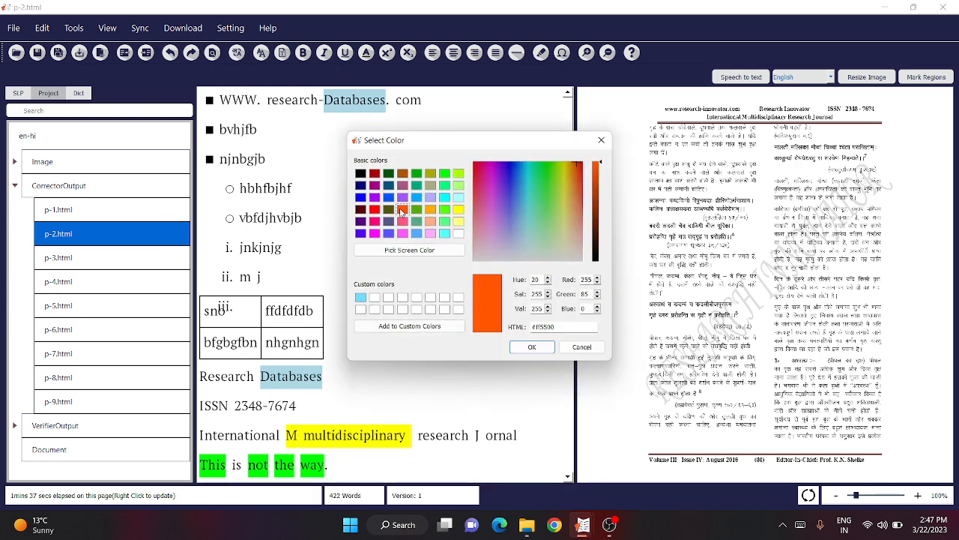
left_click(515, 347)
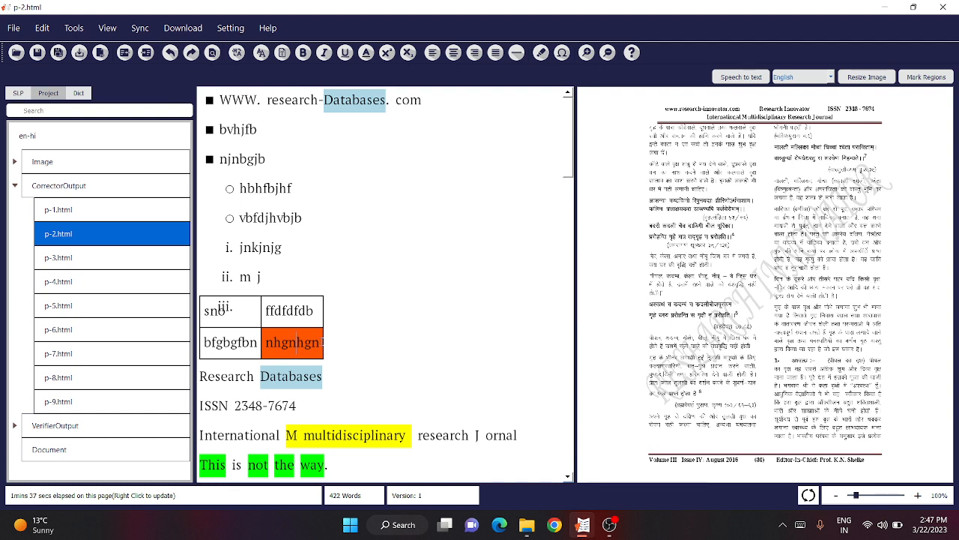